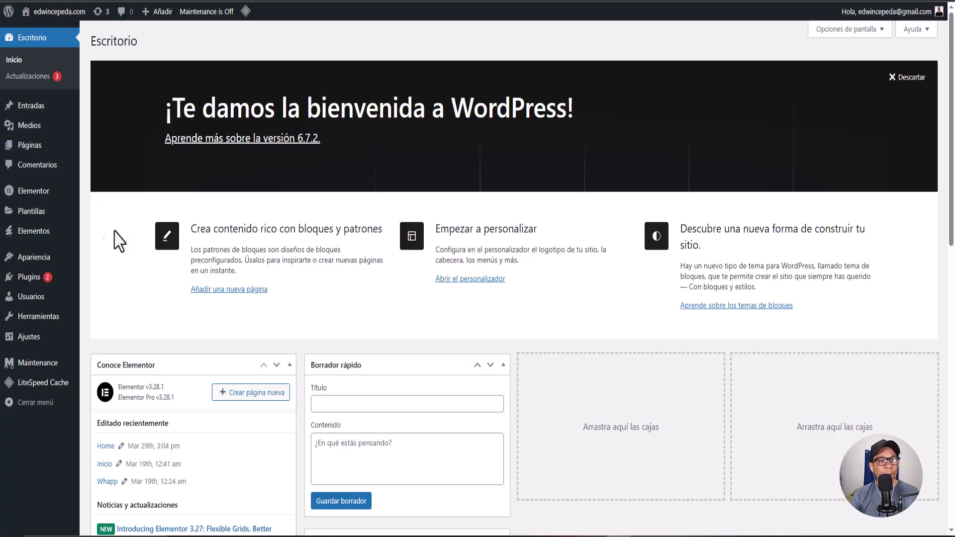
Open the Elementor 3.28.2 changelog from the installed plugins list and translate it into Spanish.
{"action": "left_click", "coordinate": [29, 283]}
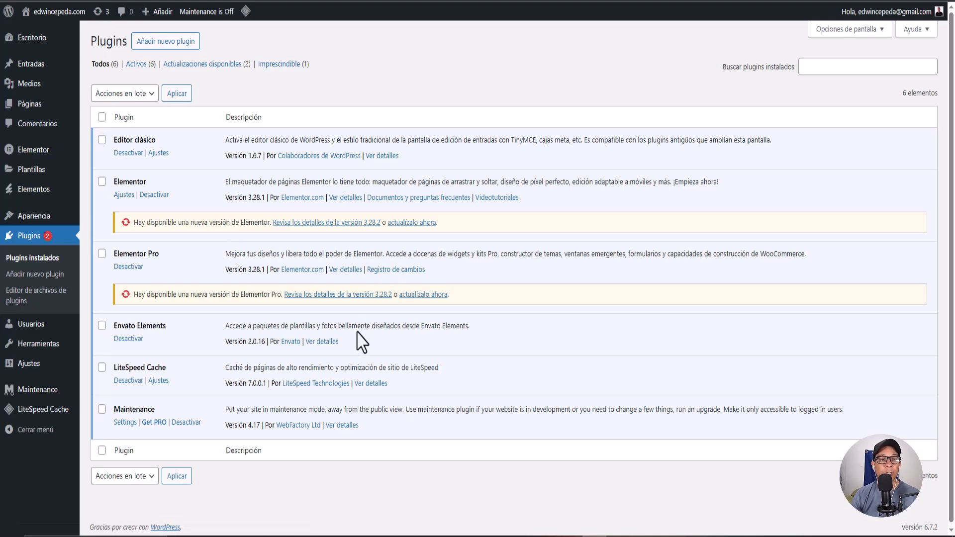
{"action": "left_click", "coordinate": [290, 224]}
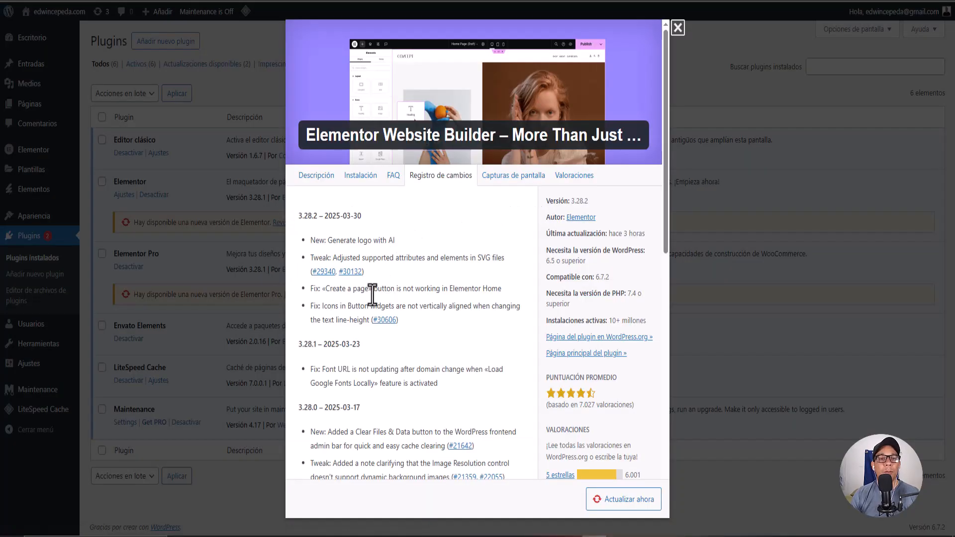
{"action": "right_click", "coordinate": [445, 233]}
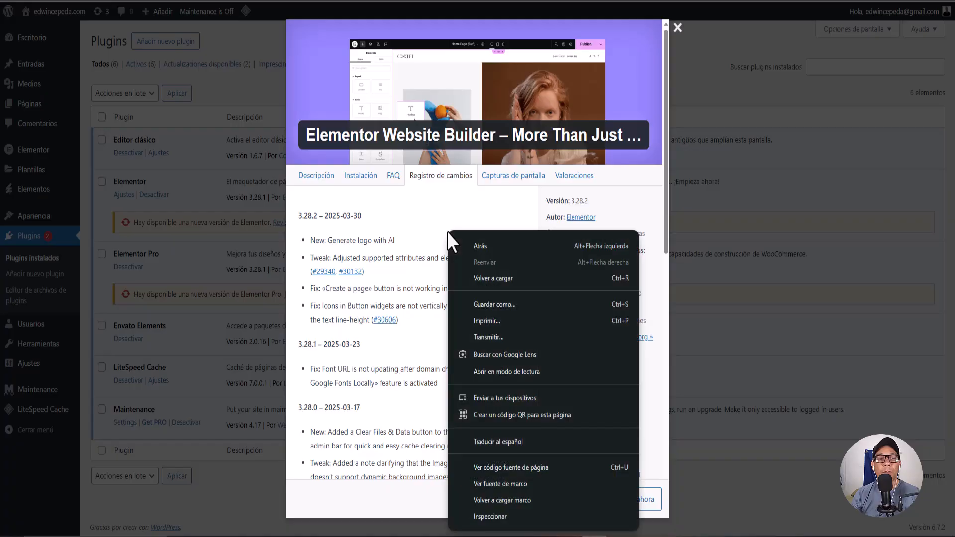
{"action": "left_click", "coordinate": [505, 443]}
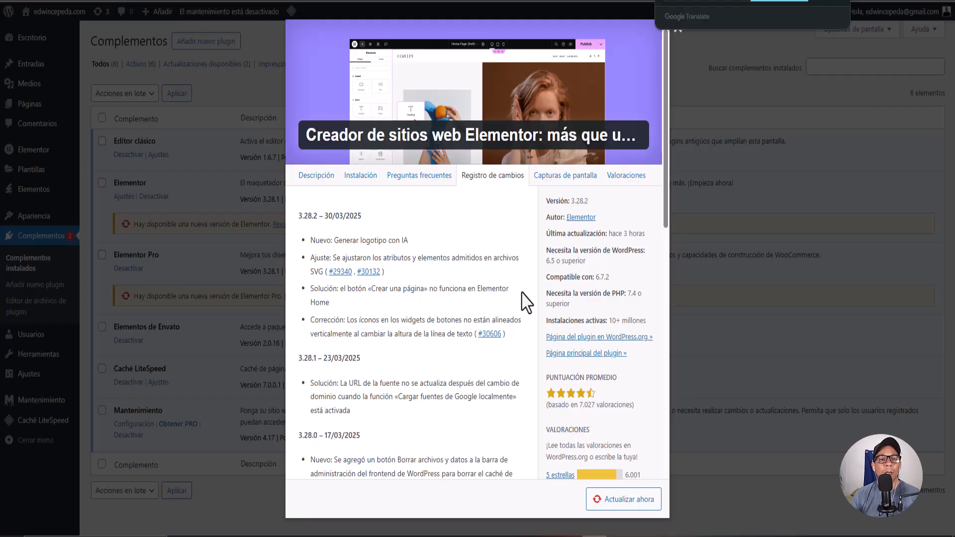
{"action": "scroll", "coordinate": [526, 302], "scroll_direction": "down", "scroll_amount": 2}
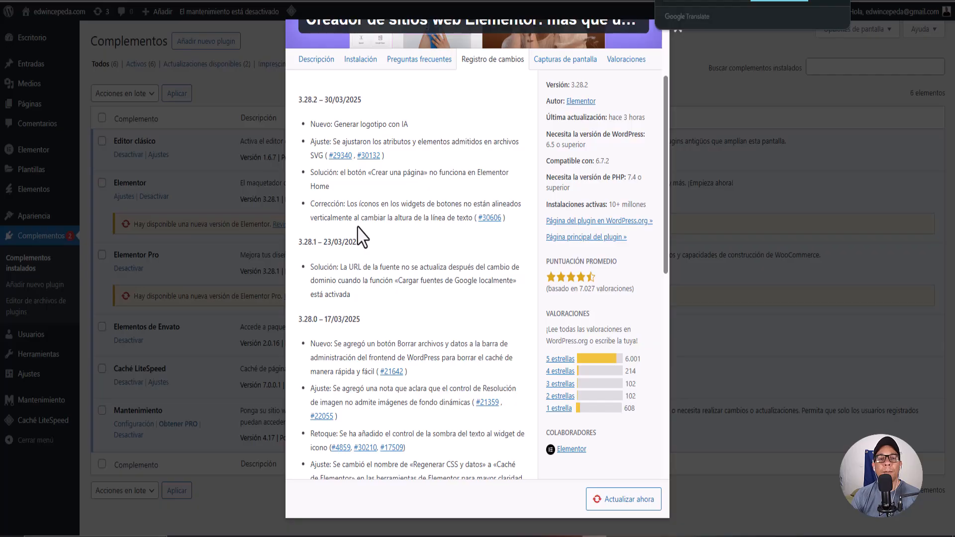
Open issue #30606 from the 3.28.2 changelog and review its description, screen recording and steps to reproduce.
{"action": "left_click", "coordinate": [489, 219]}
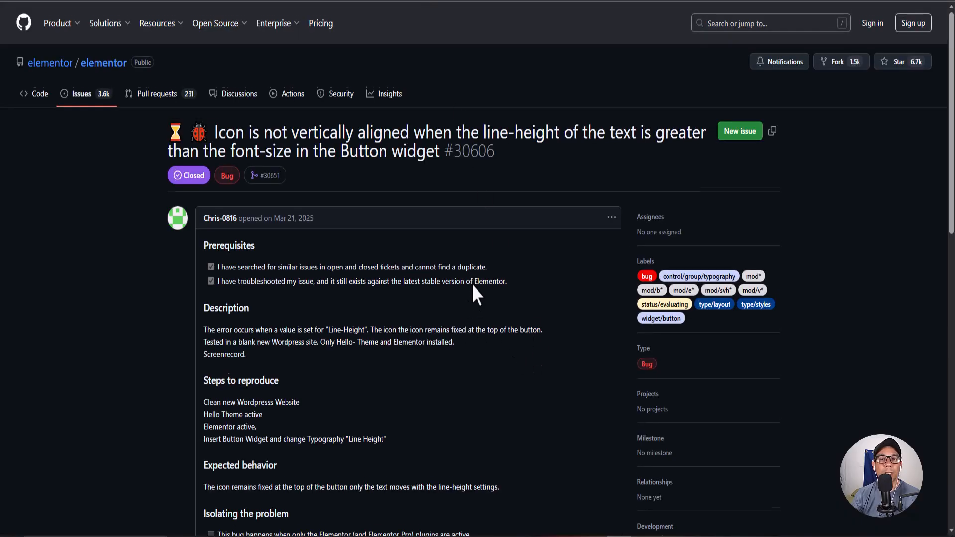
{"action": "scroll", "coordinate": [471, 289], "scroll_direction": "down", "scroll_amount": 5}
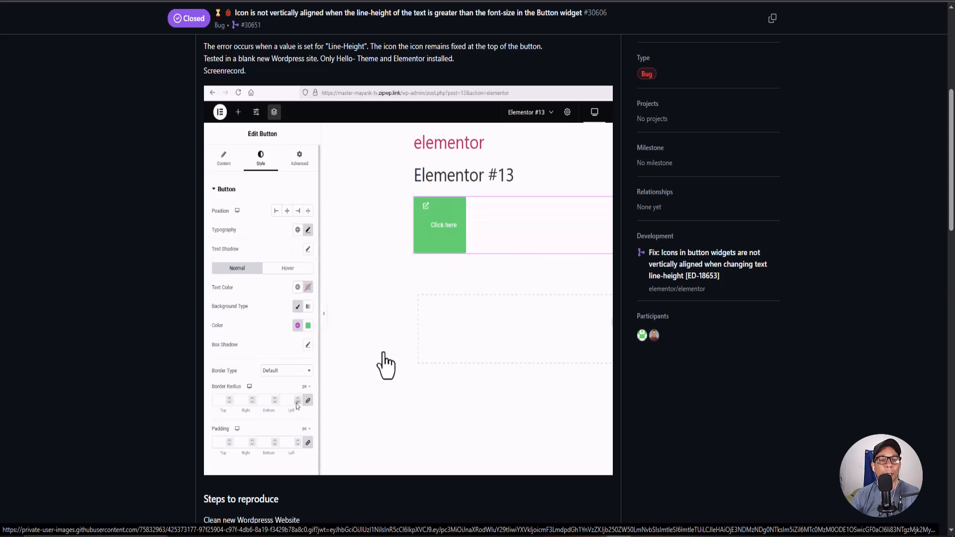
{"action": "scroll", "coordinate": [374, 314], "scroll_direction": "down", "scroll_amount": 1}
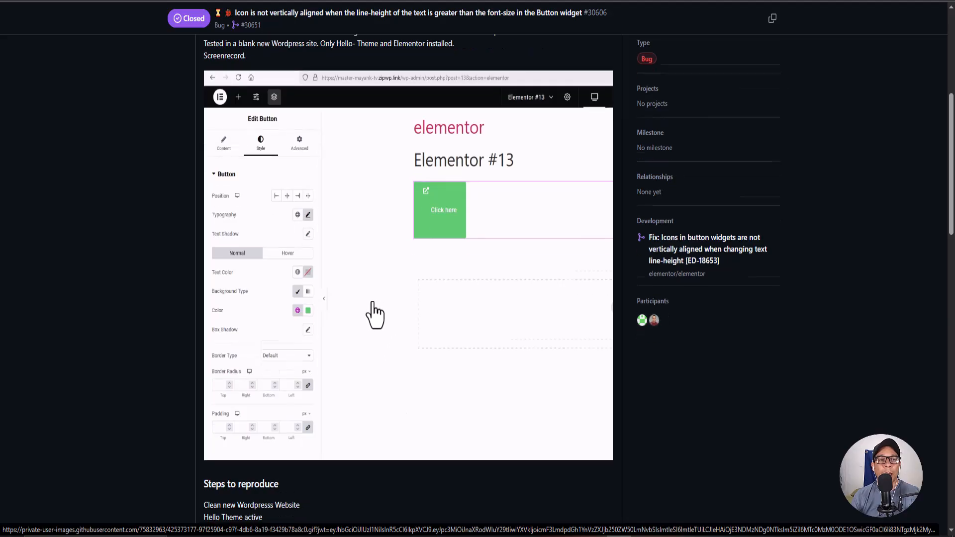
{"action": "scroll", "coordinate": [374, 314], "scroll_direction": "down", "scroll_amount": 9}
{"action": "scroll", "coordinate": [374, 309], "scroll_direction": "up", "scroll_amount": 15}
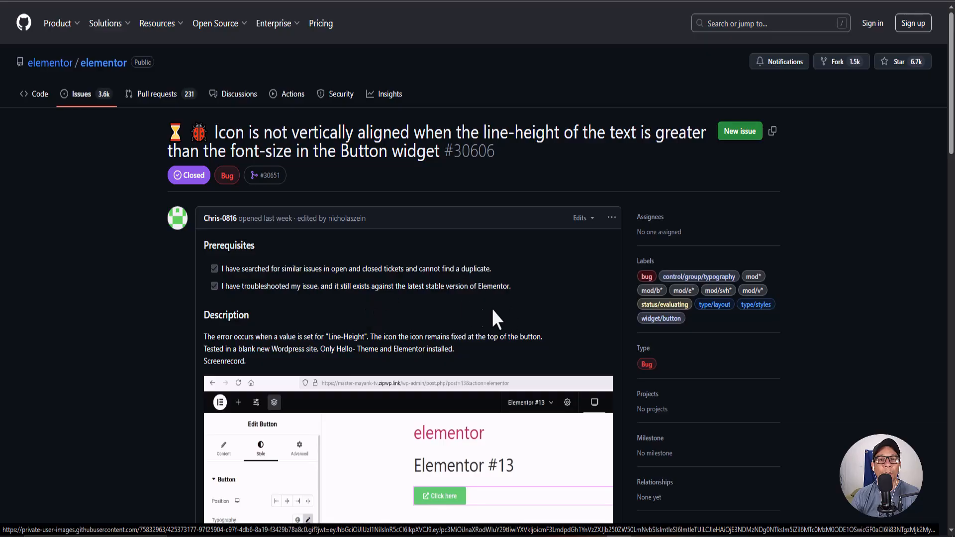
{"action": "scroll", "coordinate": [450, 370], "scroll_direction": "down", "scroll_amount": 3}
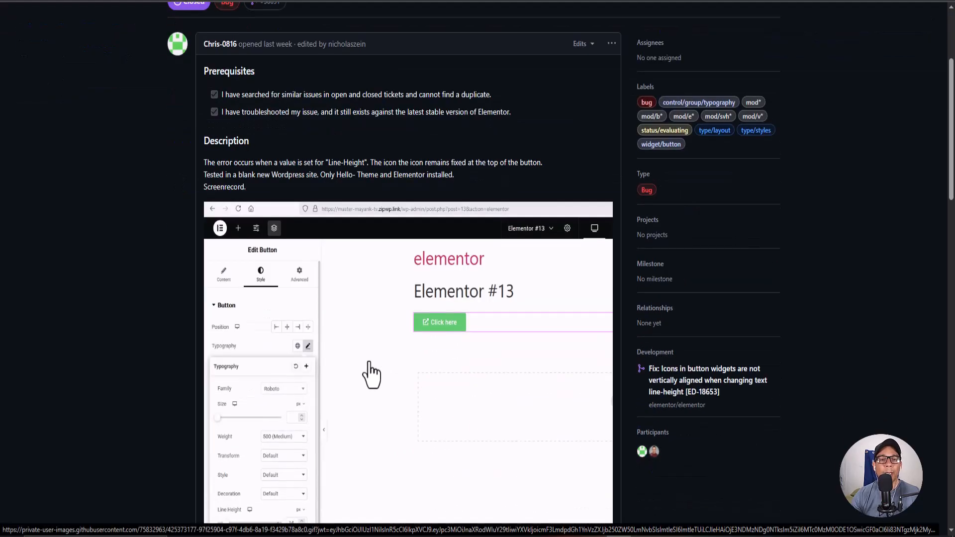
{"action": "scroll", "coordinate": [373, 371], "scroll_direction": "down", "scroll_amount": 3}
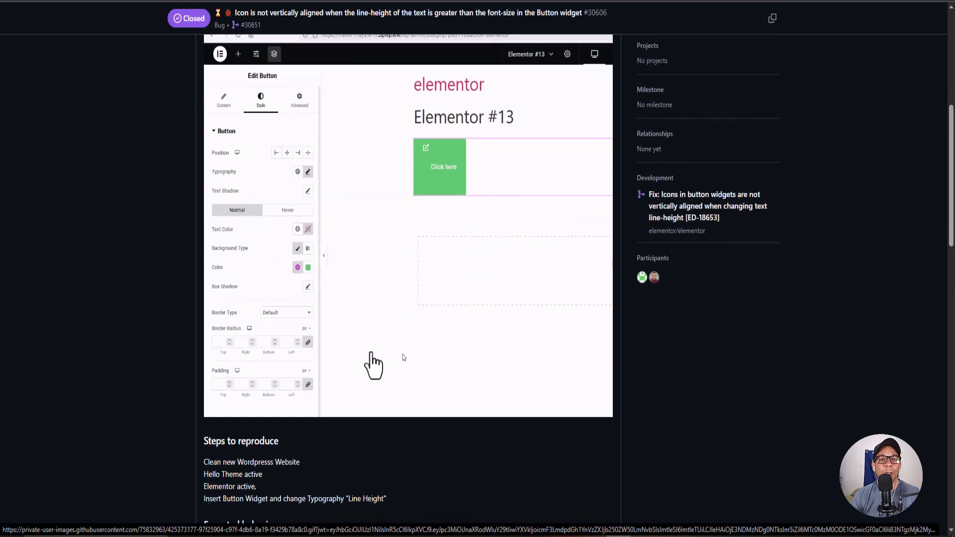
{"action": "scroll", "coordinate": [373, 366], "scroll_direction": "up", "scroll_amount": 2}
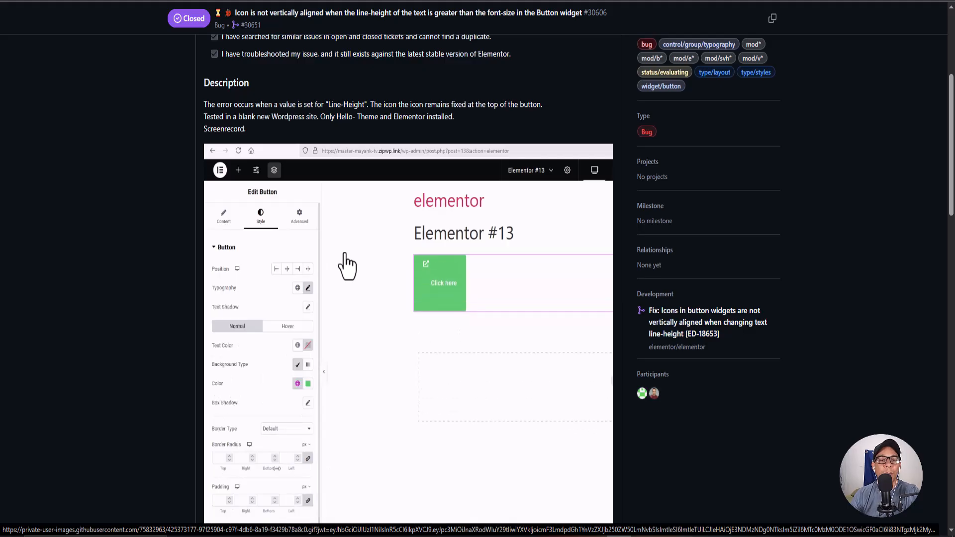
{"action": "scroll", "coordinate": [369, 249], "scroll_direction": "up", "scroll_amount": 5}
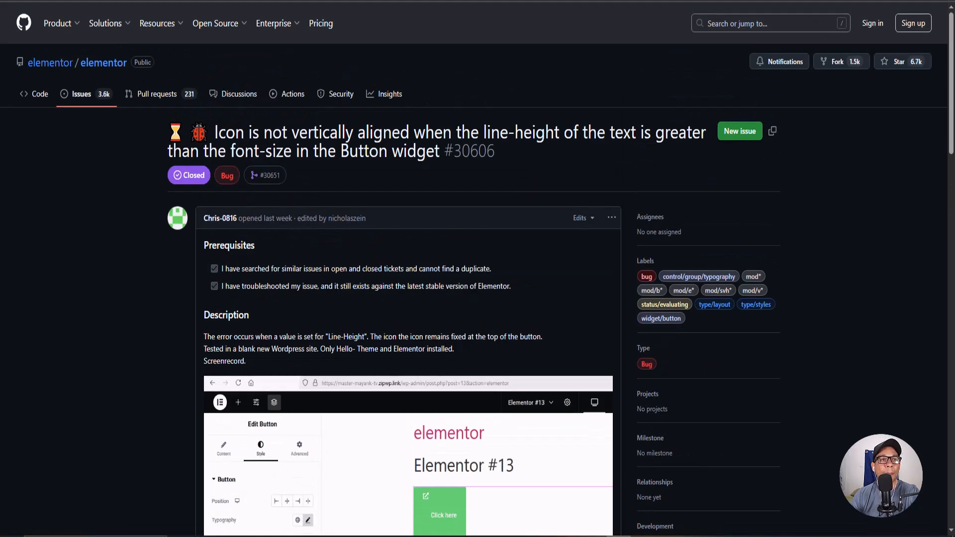
Return to the Elementor changelog and review issue #29340 about aria-hidden attributes in uploaded SVG icons.
{"action": "left_click", "coordinate": [337, 1]}
{"action": "left_click", "coordinate": [340, 156]}
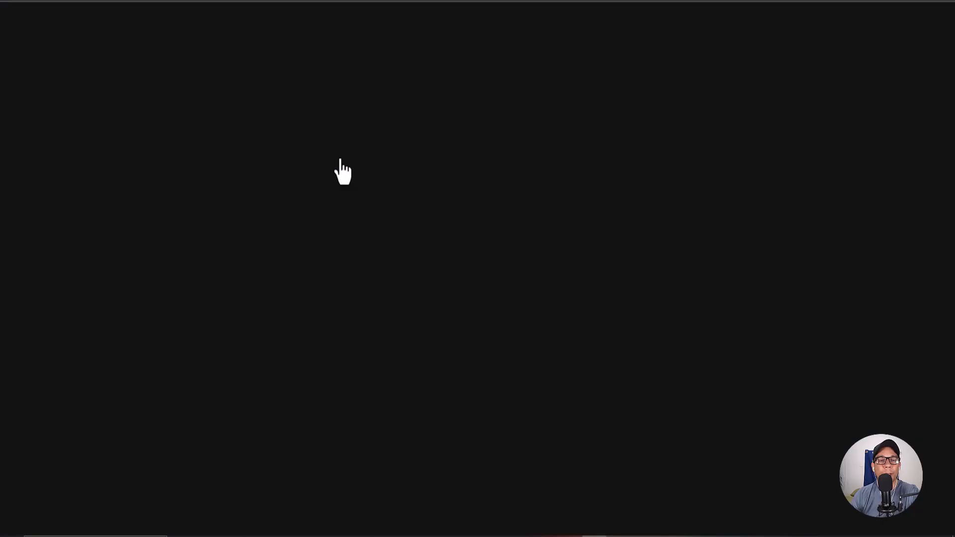
{"action": "scroll", "coordinate": [506, 327], "scroll_direction": "down", "scroll_amount": 5}
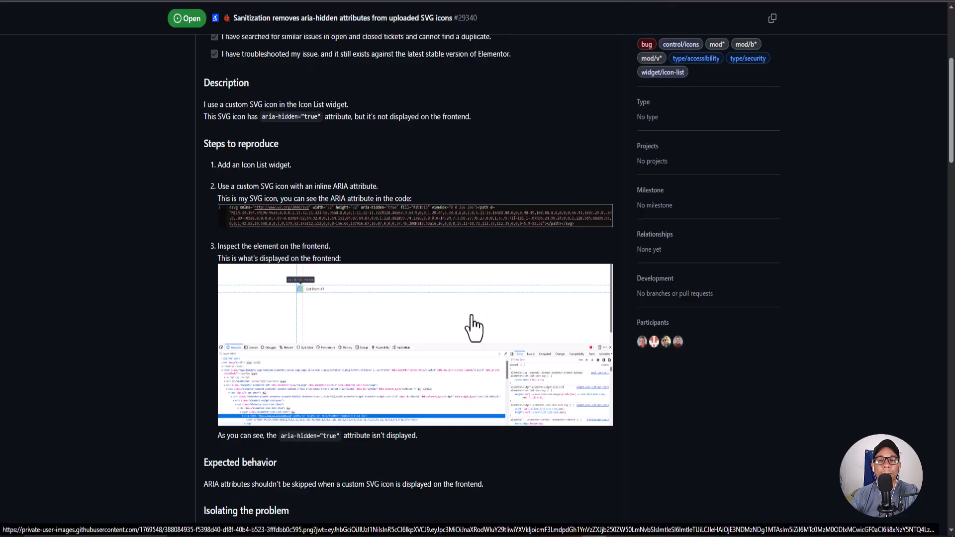
{"action": "scroll", "coordinate": [438, 341], "scroll_direction": "down", "scroll_amount": 1}
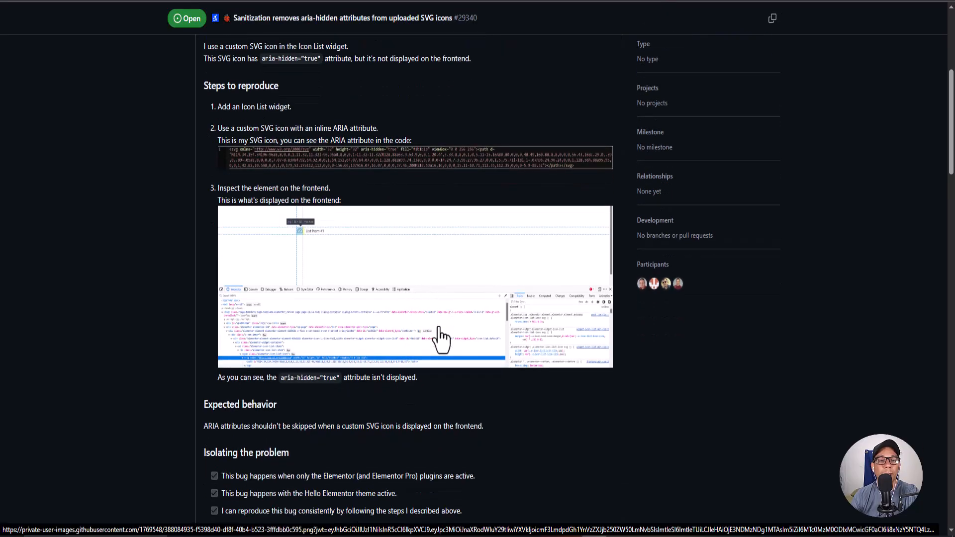
{"action": "scroll", "coordinate": [438, 336], "scroll_direction": "down", "scroll_amount": 6}
{"action": "scroll", "coordinate": [438, 335], "scroll_direction": "up", "scroll_amount": 7}
{"action": "scroll", "coordinate": [440, 337], "scroll_direction": "up", "scroll_amount": 1}
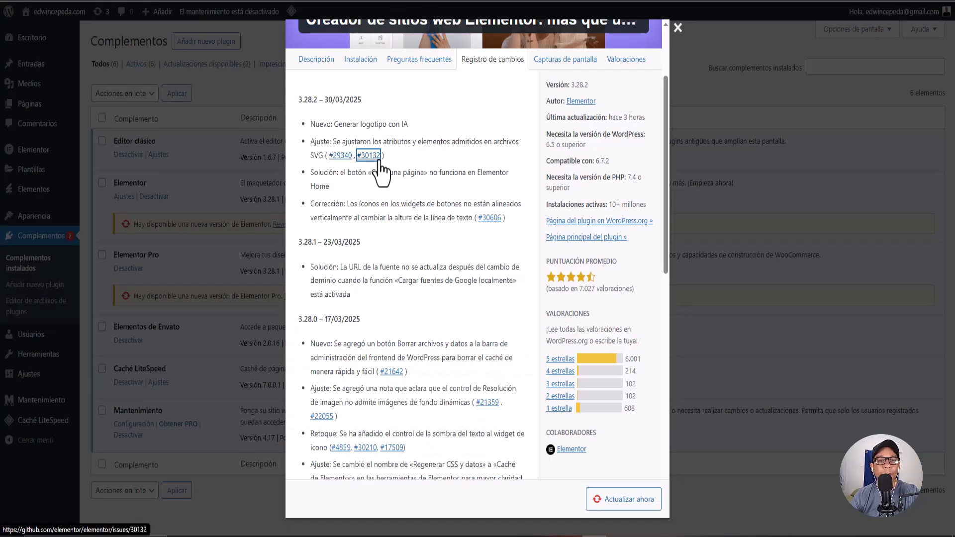
Review the linked issue #30132 about SVG elements missing an accessible name, and close its page.
{"action": "left_click", "coordinate": [381, 158]}
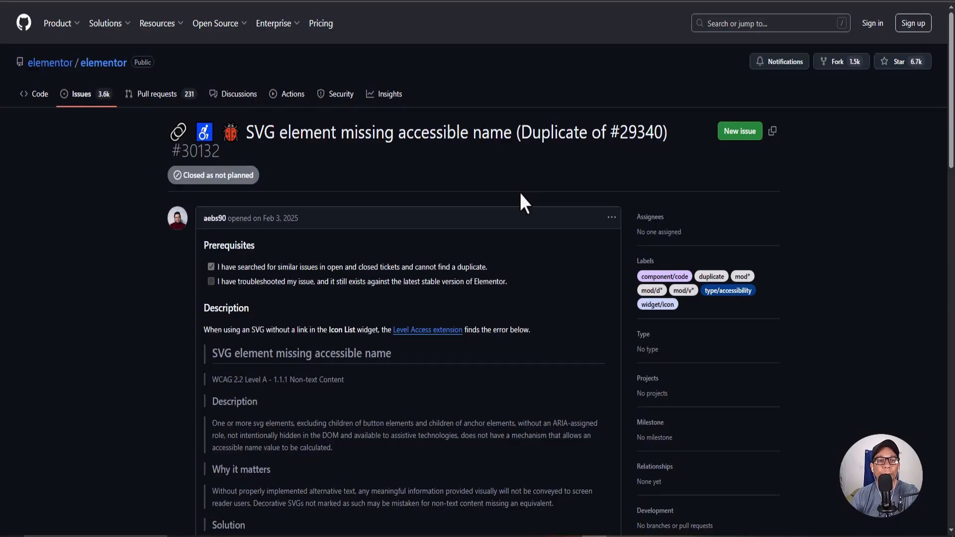
{"action": "scroll", "coordinate": [520, 194], "scroll_direction": "down", "scroll_amount": 8}
{"action": "scroll", "coordinate": [521, 193], "scroll_direction": "down", "scroll_amount": 2}
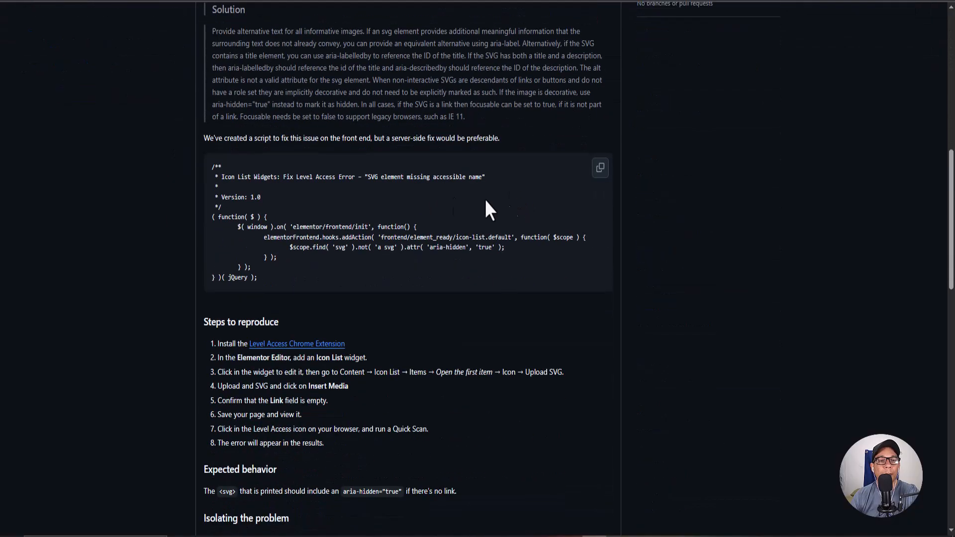
{"action": "scroll", "coordinate": [398, 211], "scroll_direction": "up", "scroll_amount": 6}
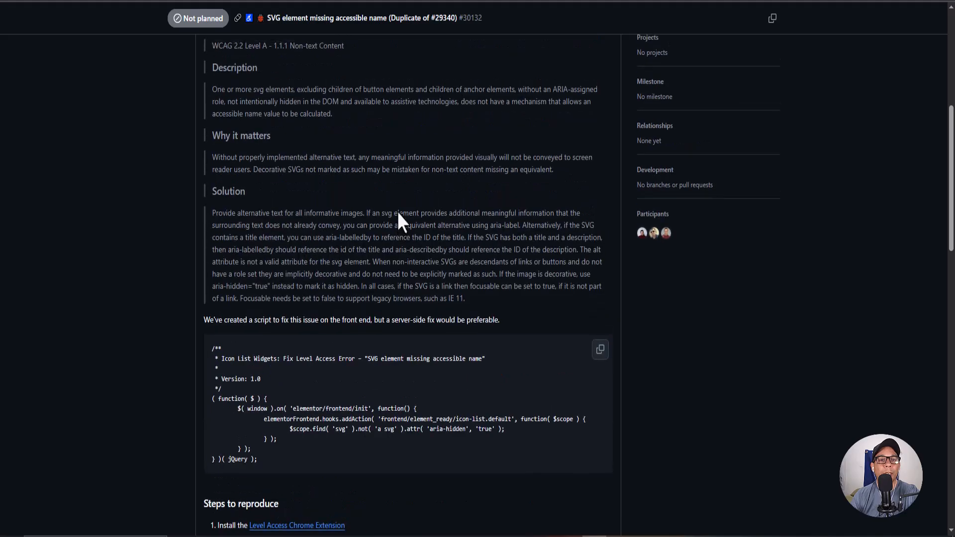
{"action": "scroll", "coordinate": [398, 211], "scroll_direction": "up", "scroll_amount": 3}
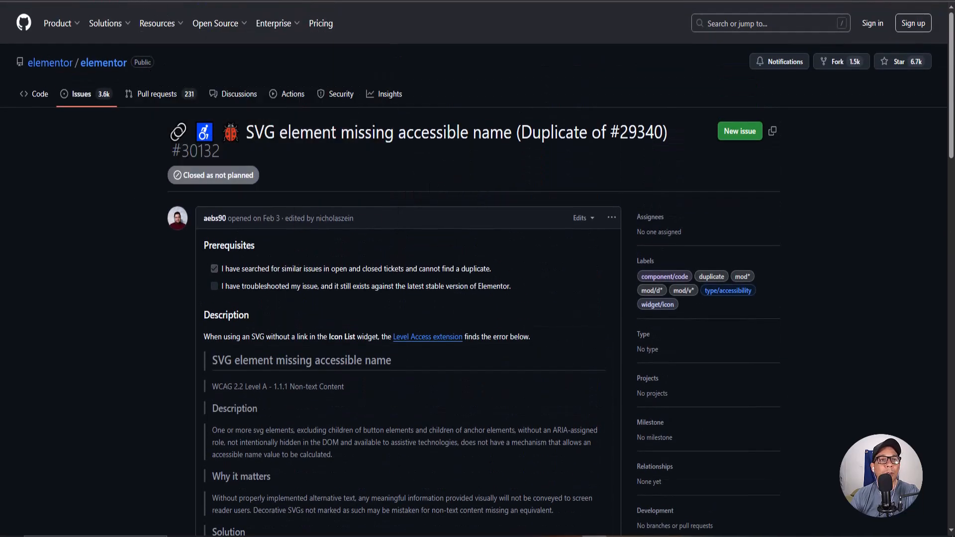
{"action": "key", "text": "ctrl+w"}
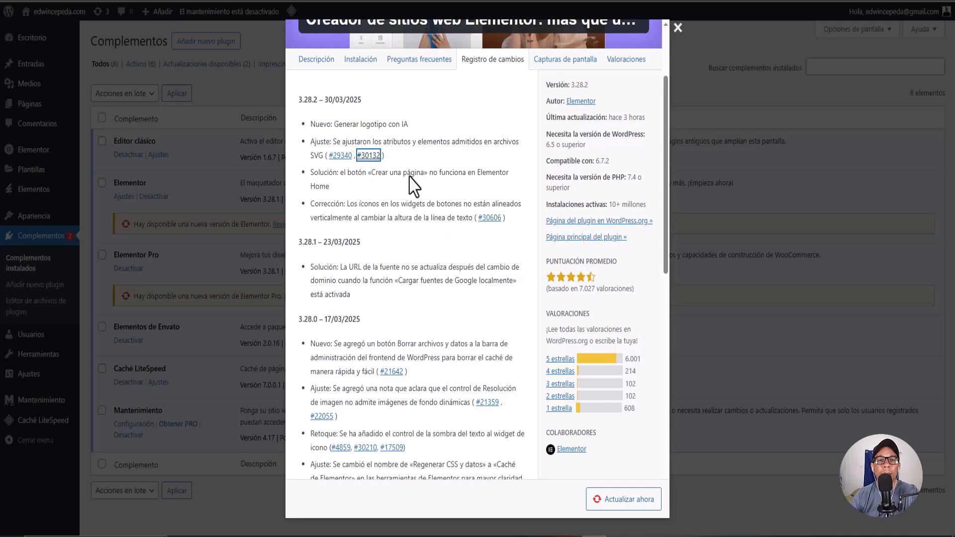
Close the Elementor version details and update the Elementor plugin to version 3.28.2.
{"action": "scroll", "coordinate": [457, 204], "scroll_direction": "up", "scroll_amount": 3}
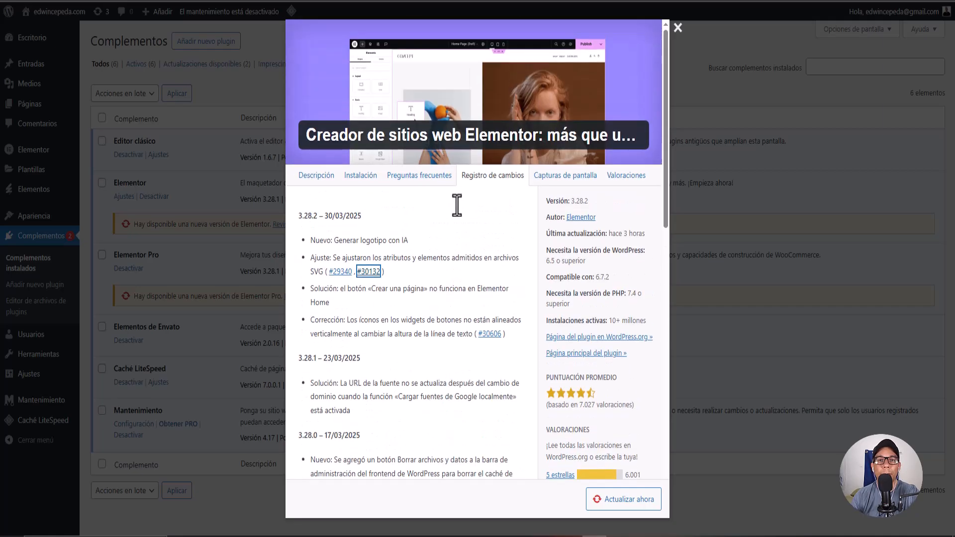
{"action": "left_click", "coordinate": [677, 28]}
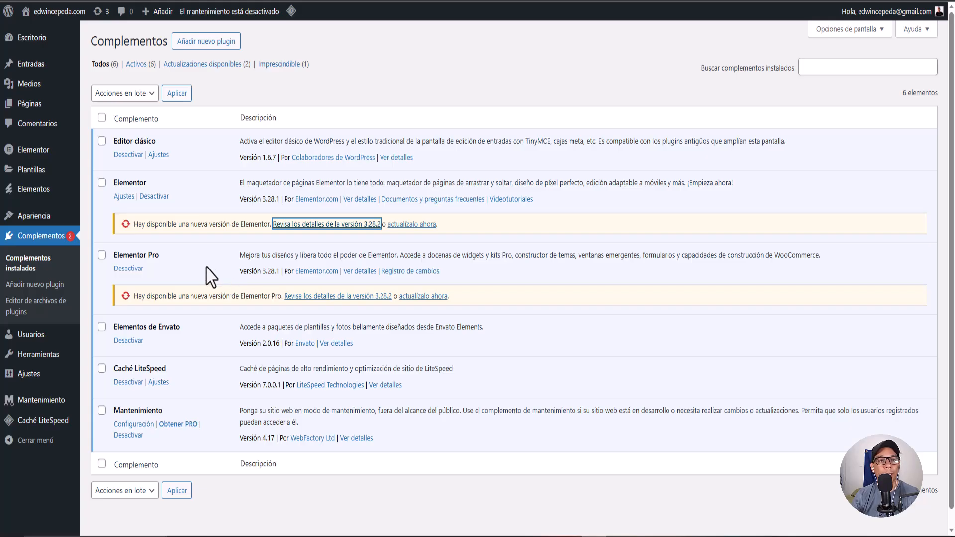
{"action": "left_click", "coordinate": [417, 225]}
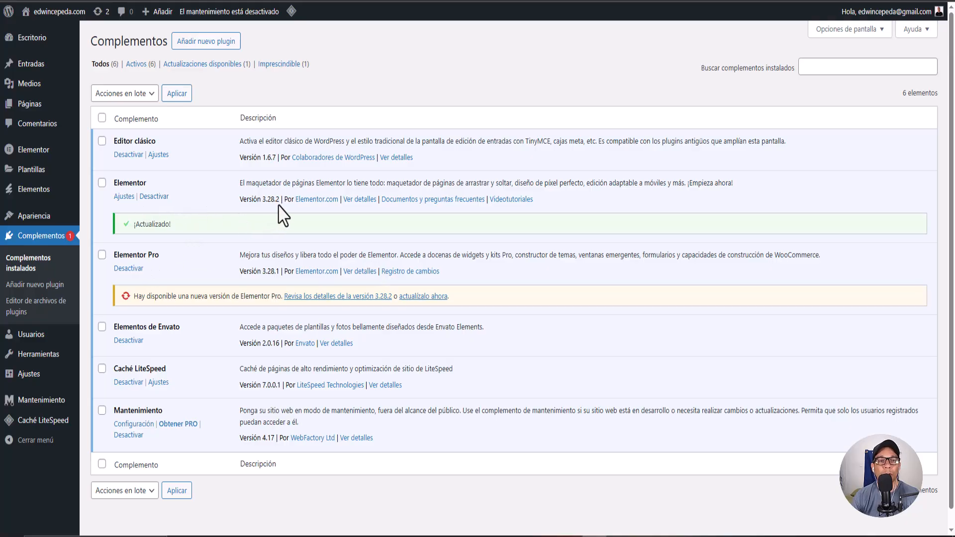
Open the Elementor Pro 3.28.2 changelog, translate it into Spanish and read its entries.
{"action": "left_click", "coordinate": [343, 296]}
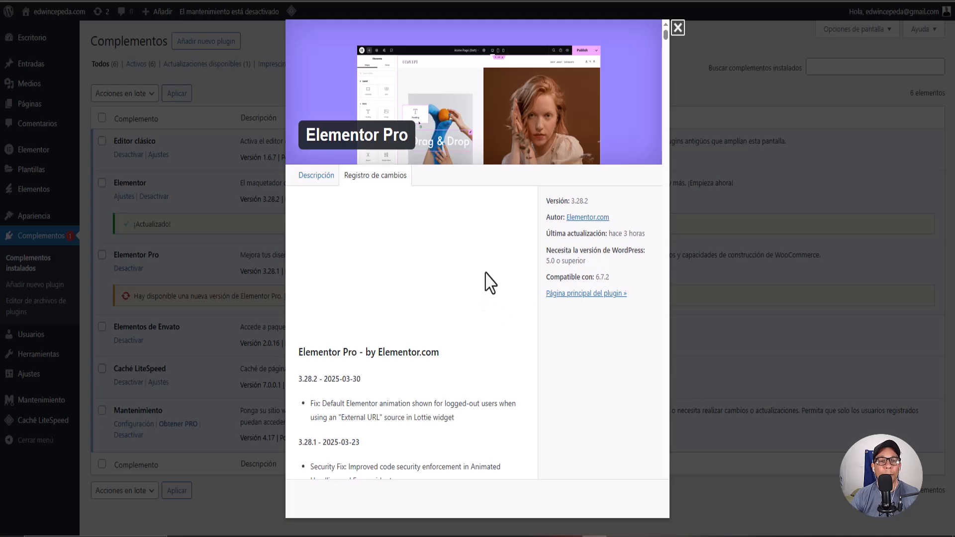
{"action": "scroll", "coordinate": [490, 276], "scroll_direction": "down", "scroll_amount": 1}
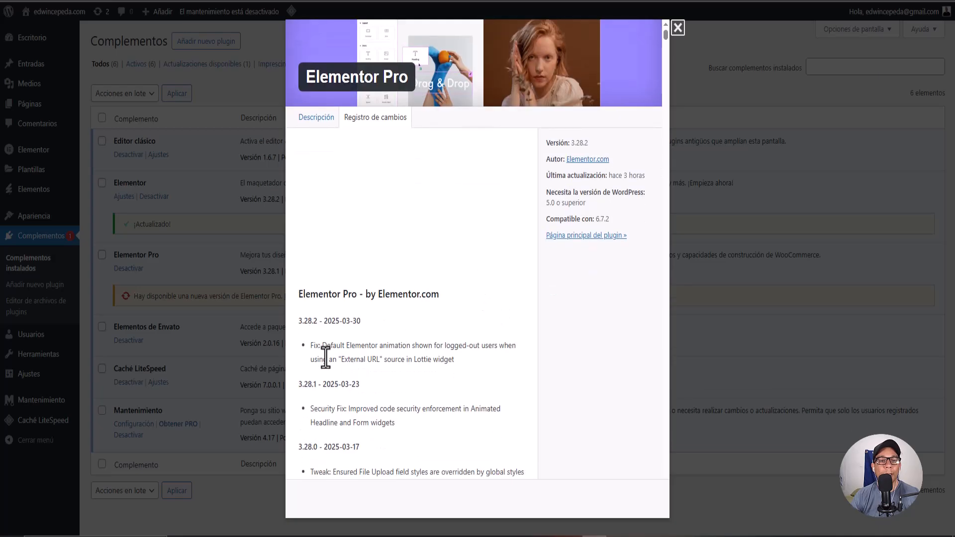
{"action": "right_click", "coordinate": [478, 263]}
{"action": "left_click", "coordinate": [526, 151]}
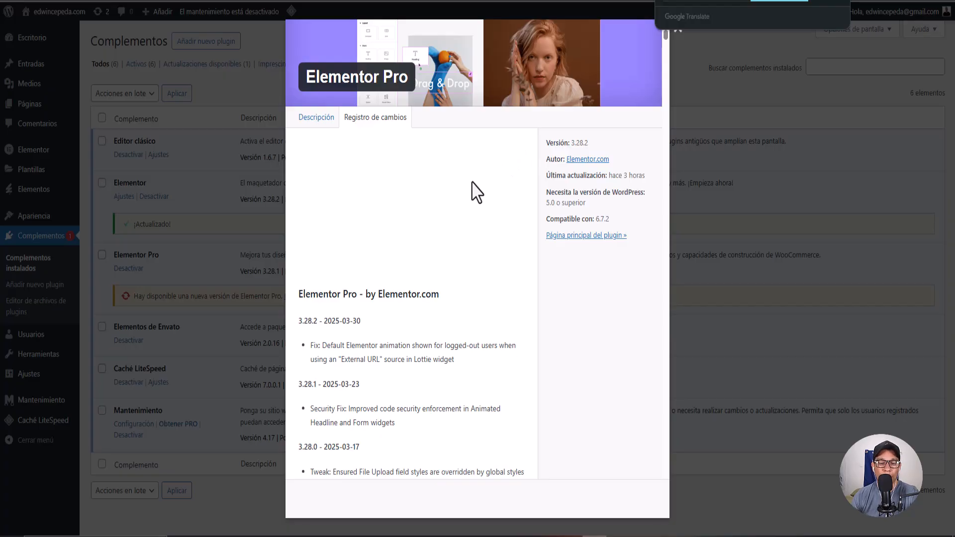
{"action": "scroll", "coordinate": [477, 192], "scroll_direction": "down", "scroll_amount": 5}
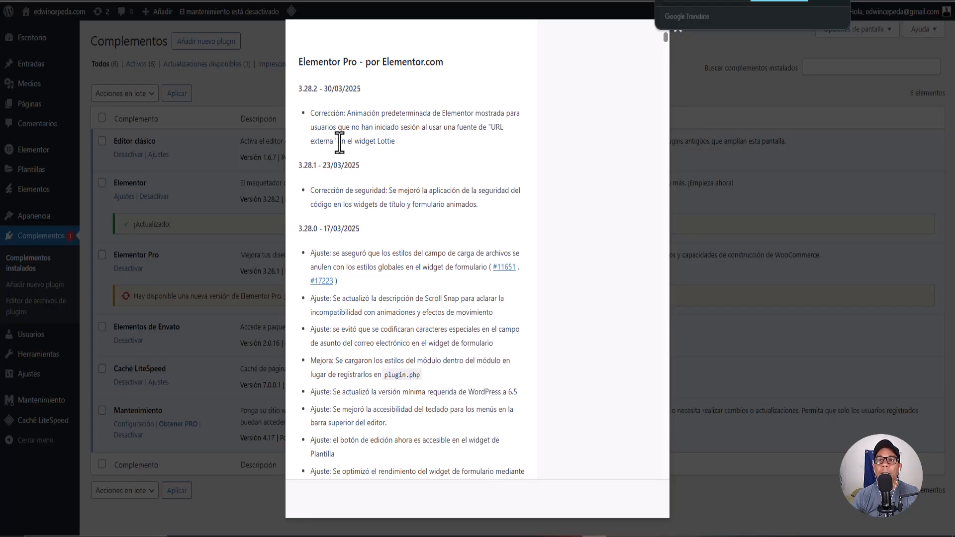
Close the Elementor Pro version details and update the Elementor Pro plugin to version 3.28.2.
{"action": "left_click", "coordinate": [834, 1]}
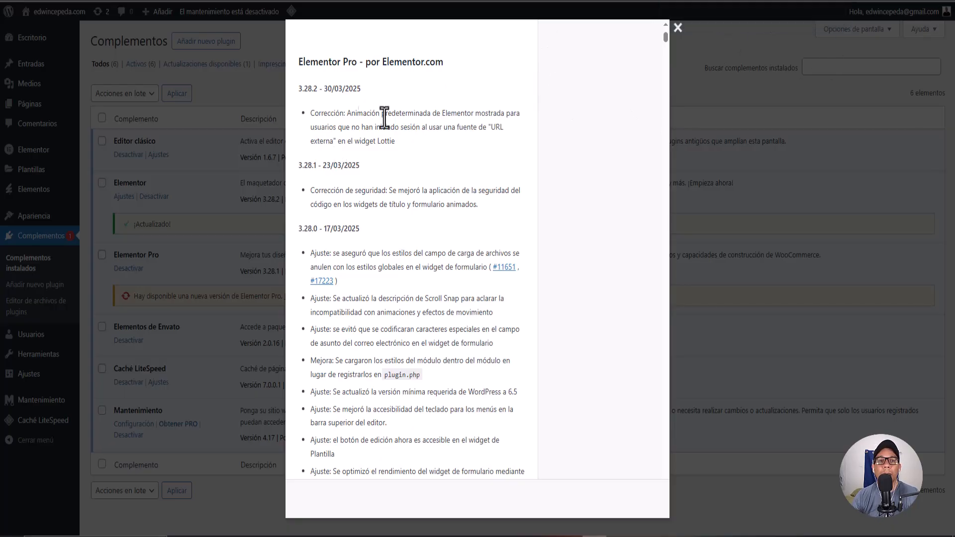
{"action": "left_click", "coordinate": [677, 28]}
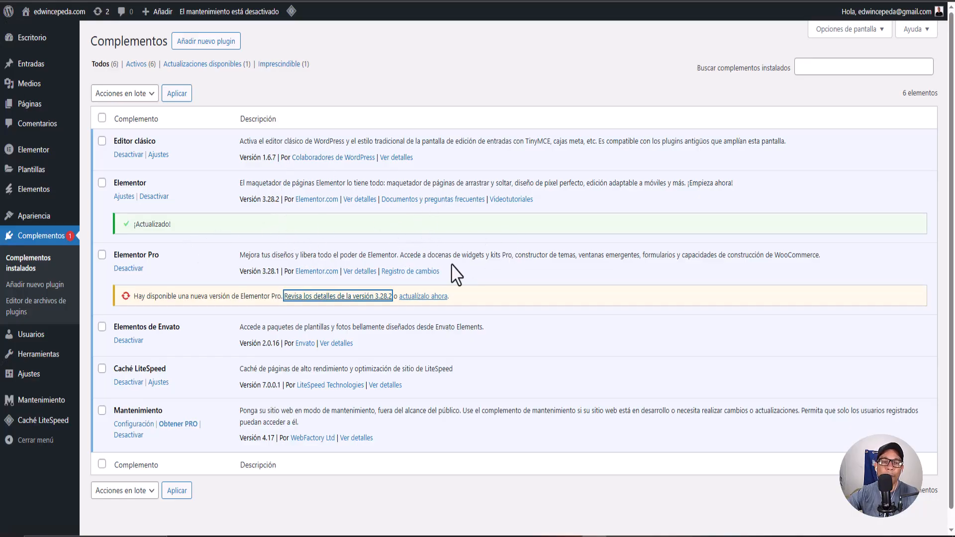
{"action": "left_click", "coordinate": [423, 296]}
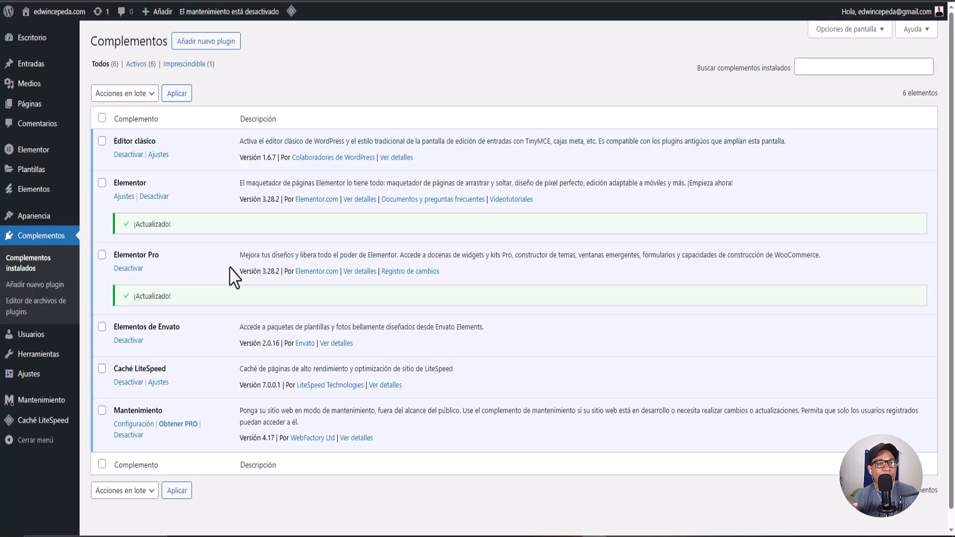
Open the Home page in the Elementor editor from the pages list and look over its sections.
{"action": "left_click", "coordinate": [27, 110]}
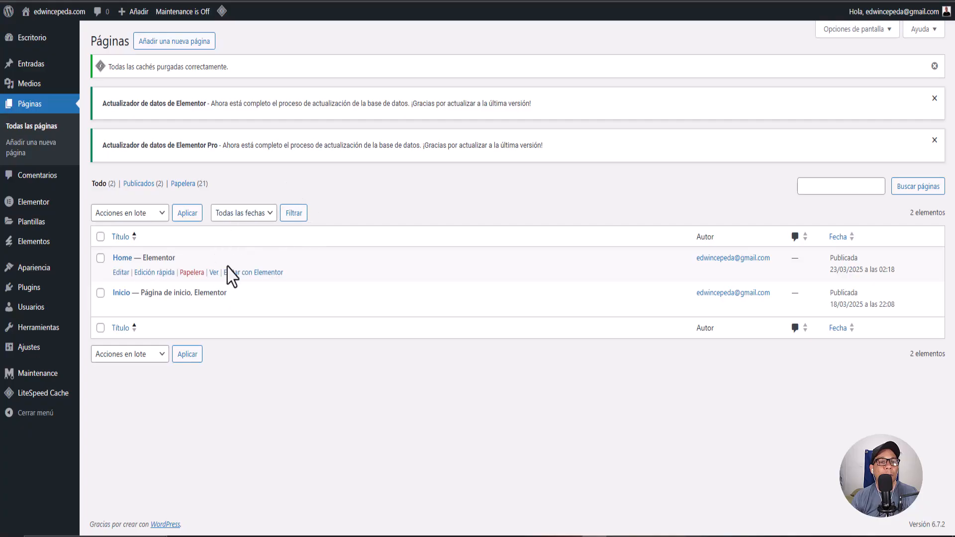
{"action": "left_click", "coordinate": [252, 273]}
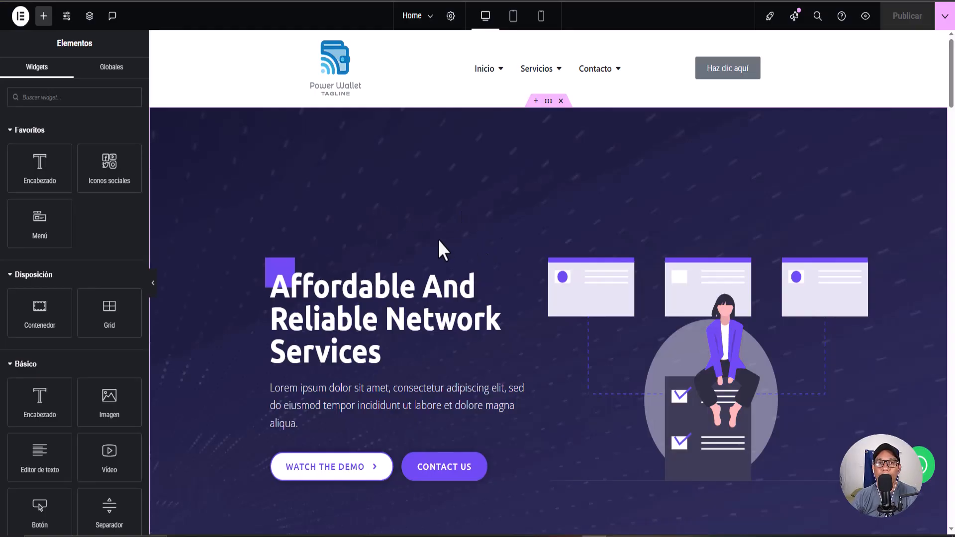
{"action": "scroll", "coordinate": [439, 241], "scroll_direction": "down", "scroll_amount": 15}
{"action": "scroll", "coordinate": [437, 240], "scroll_direction": "down", "scroll_amount": 20}
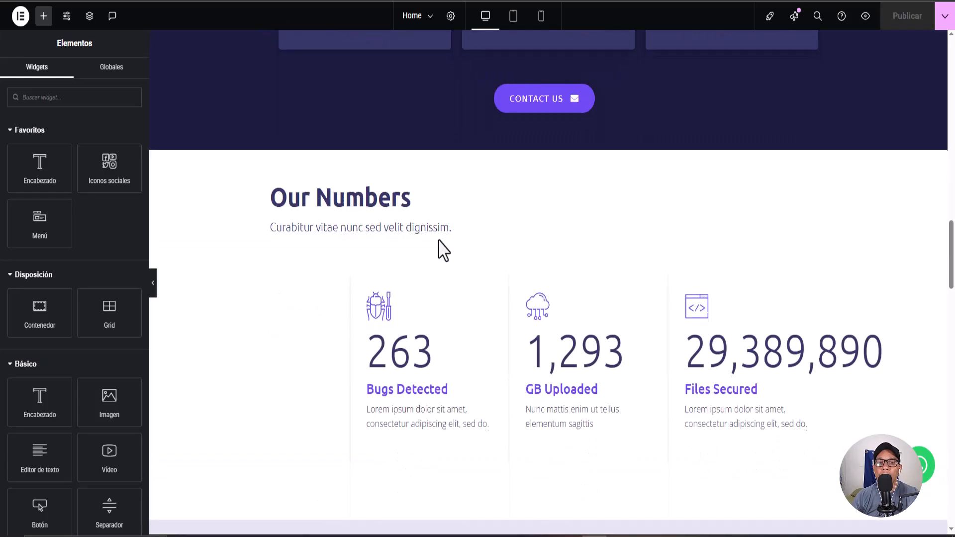
Add a flexbox container with a wide middle column between two narrow ones below the Data Security & Protection Plans section.
{"action": "scroll", "coordinate": [440, 250], "scroll_direction": "down", "scroll_amount": 15}
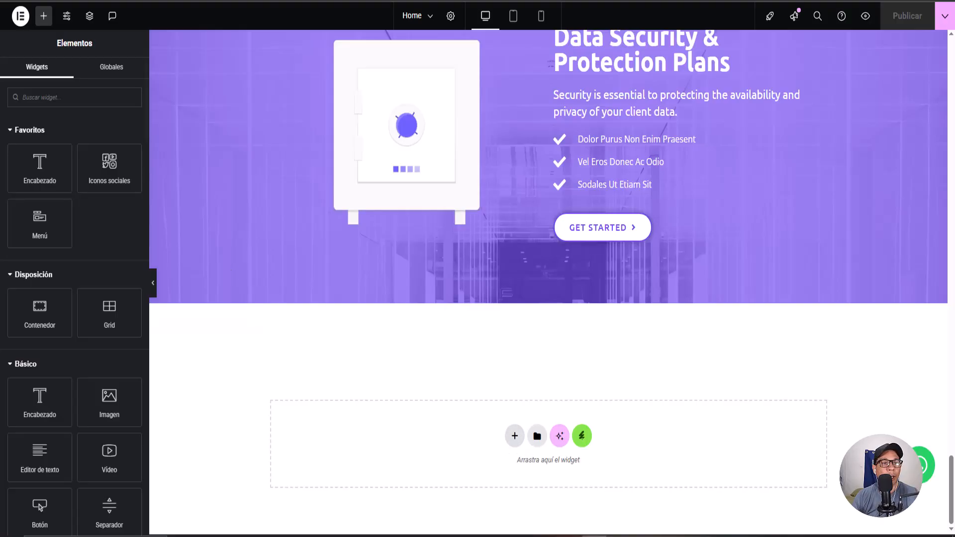
{"action": "left_click", "coordinate": [514, 436]}
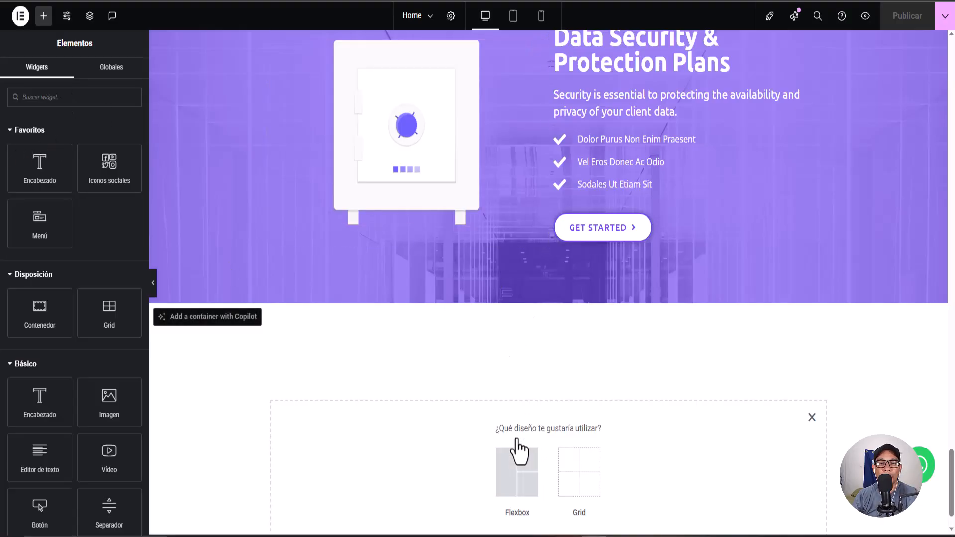
{"action": "left_click", "coordinate": [522, 467]}
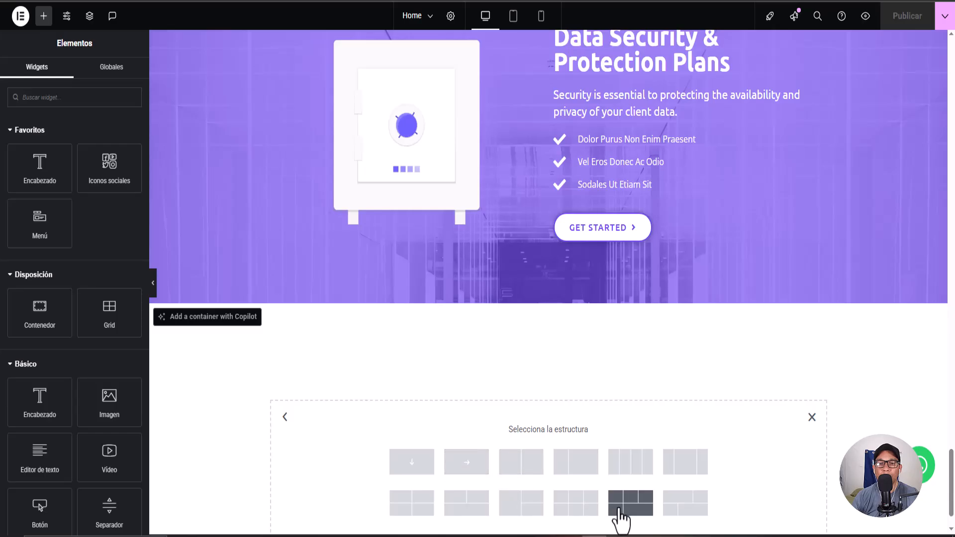
{"action": "left_click", "coordinate": [685, 467]}
Find the Logotipo del sitio widget with the search term "logo" and place it in the new container's first column.
{"action": "left_click", "coordinate": [336, 345]}
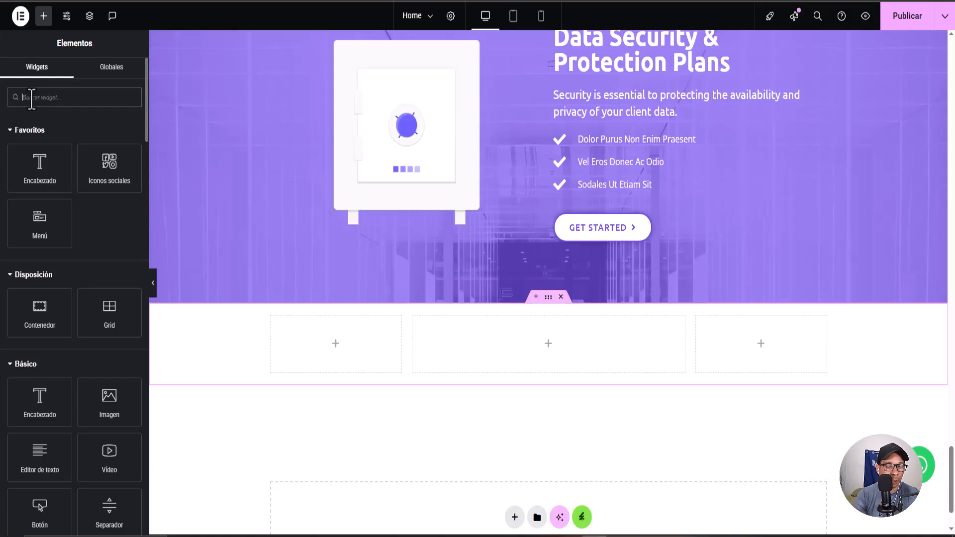
{"action": "type", "text": "logo"}
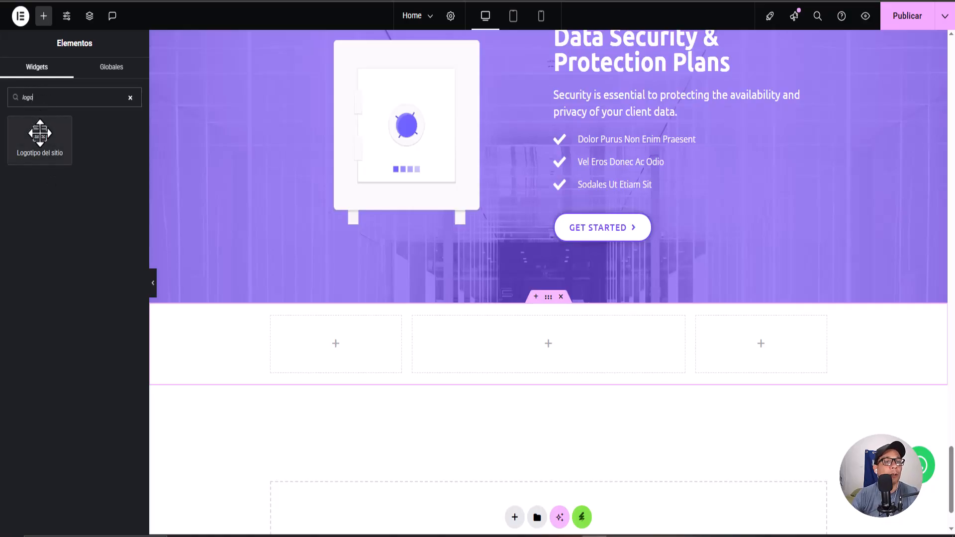
{"action": "left_click_drag", "start_coordinate": [38, 133], "coordinate": [321, 337]}
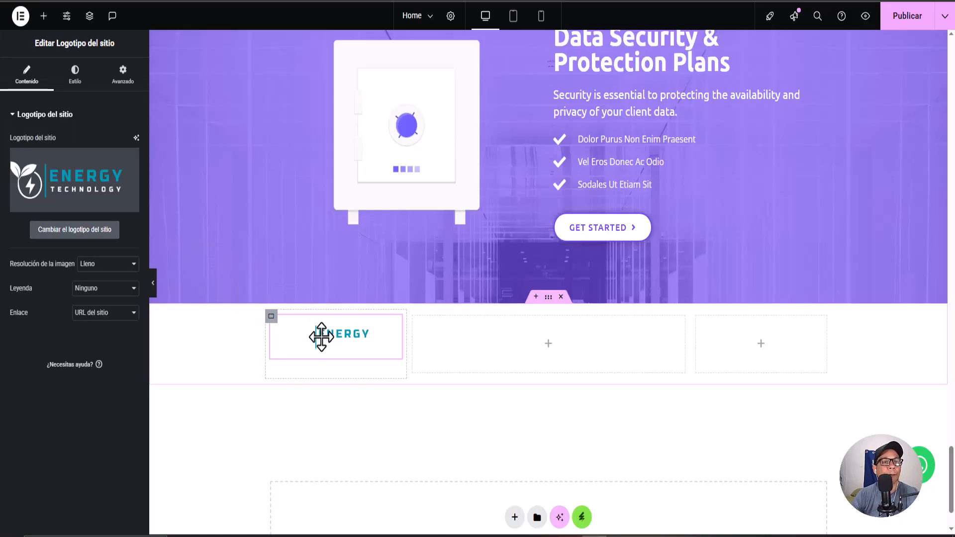
Open the AI image generator for the site logo and read the Elementor AI plans page translated into Spanish.
{"action": "left_click", "coordinate": [137, 139]}
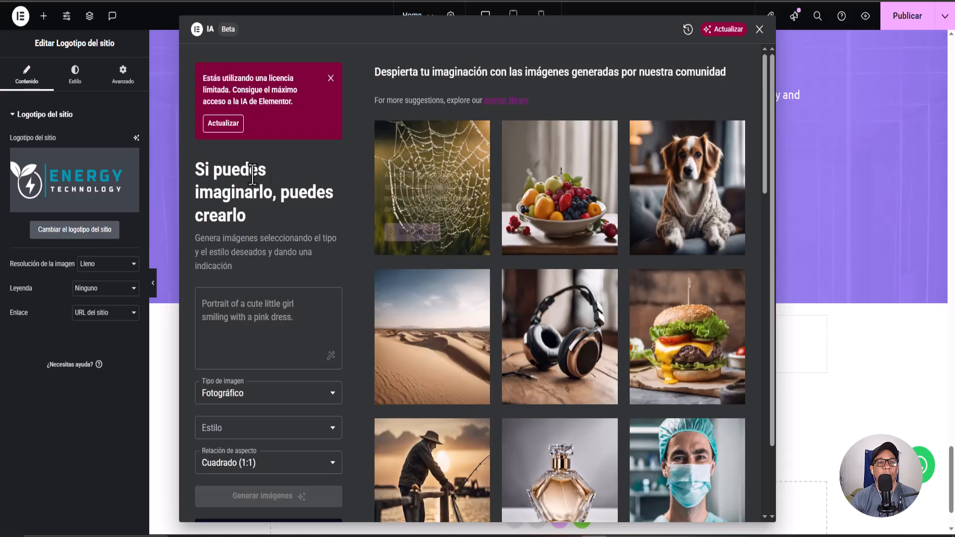
{"action": "left_click", "coordinate": [220, 126]}
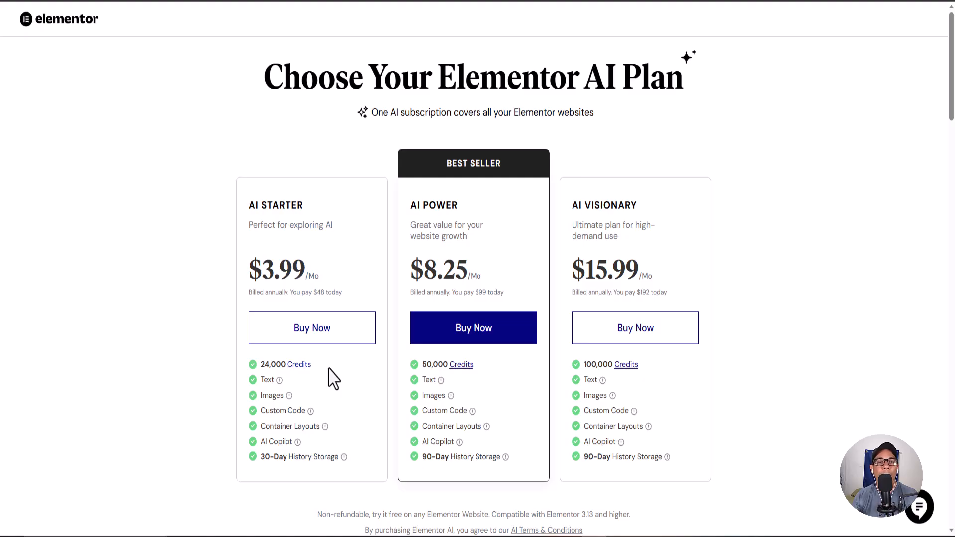
{"action": "right_click", "coordinate": [36, 251]}
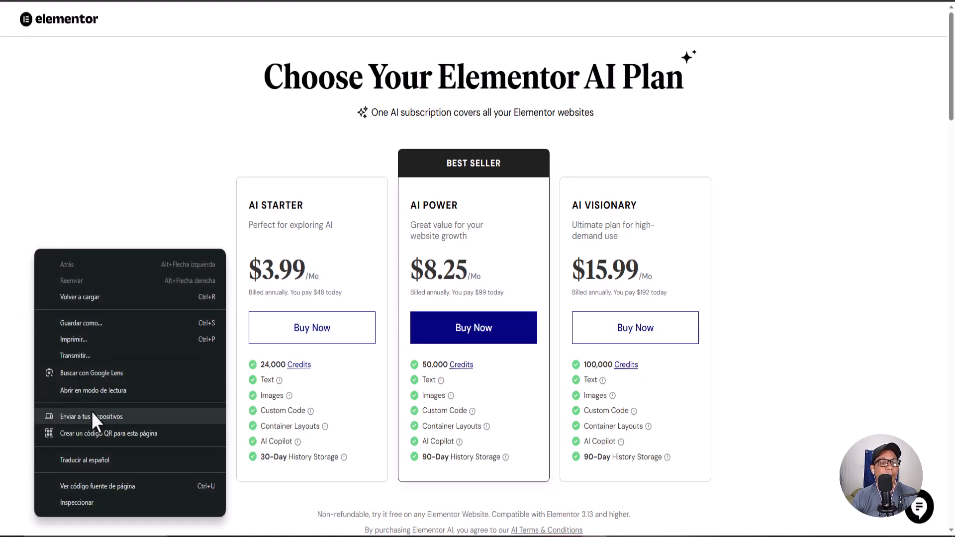
{"action": "left_click", "coordinate": [91, 459]}
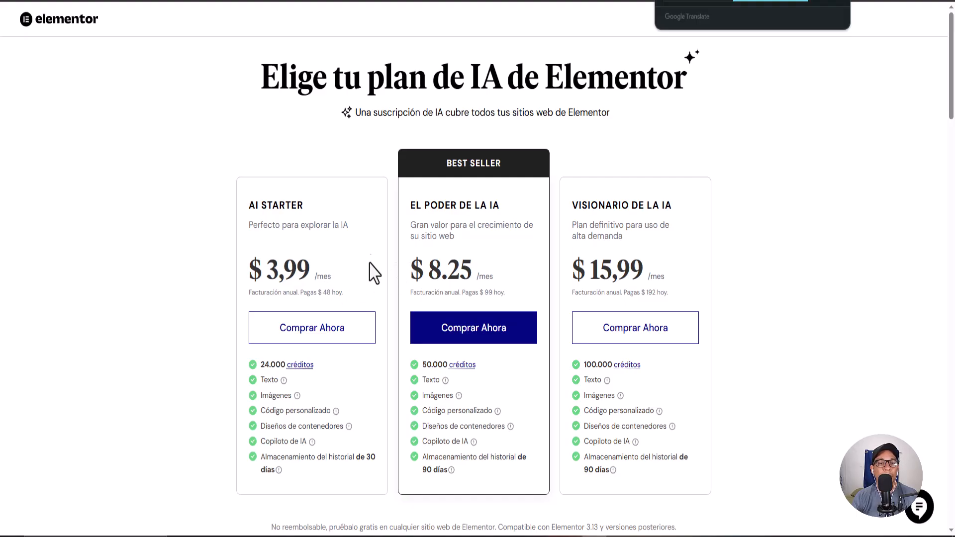
{"action": "scroll", "coordinate": [366, 288], "scroll_direction": "down", "scroll_amount": 1}
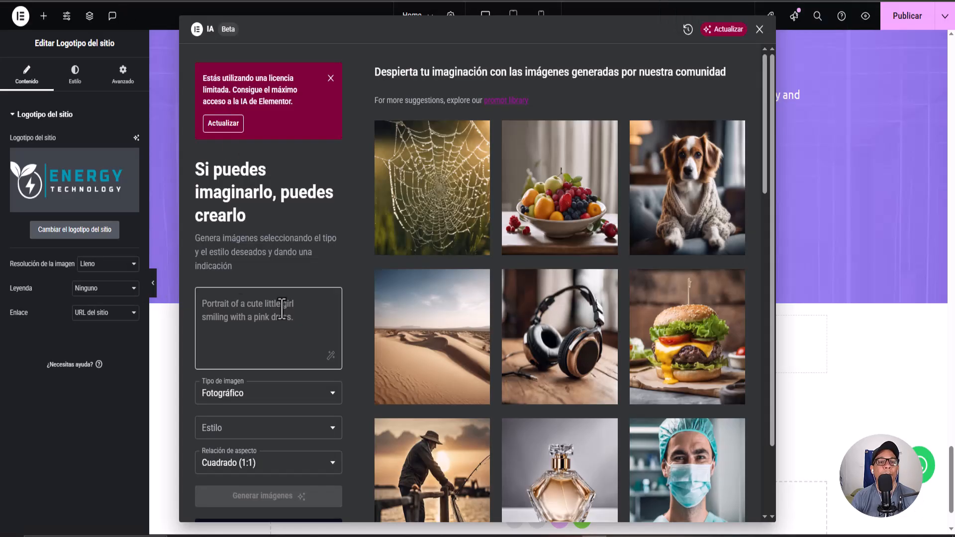
Back in the AI image generator, keep the image type Fotográfico and enter the prompt "crea un logotipo de diseño de pagina web".
{"action": "left_click", "coordinate": [282, 305]}
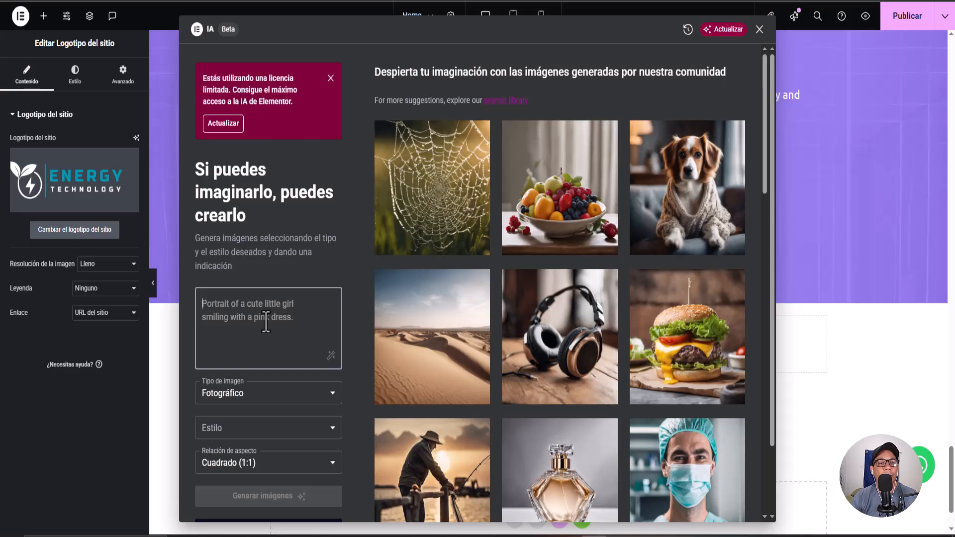
{"action": "left_click", "coordinate": [334, 401]}
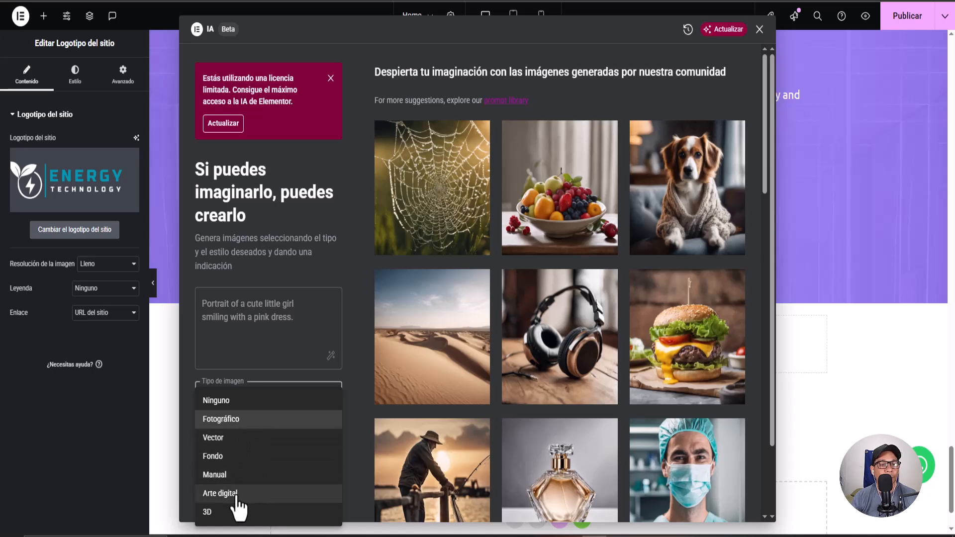
{"action": "left_click", "coordinate": [222, 419]}
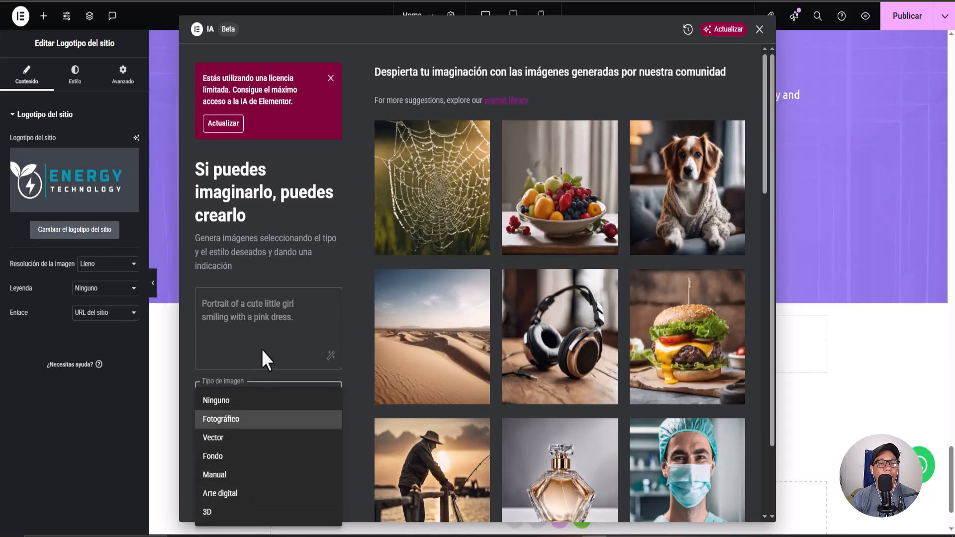
{"action": "left_click", "coordinate": [228, 302]}
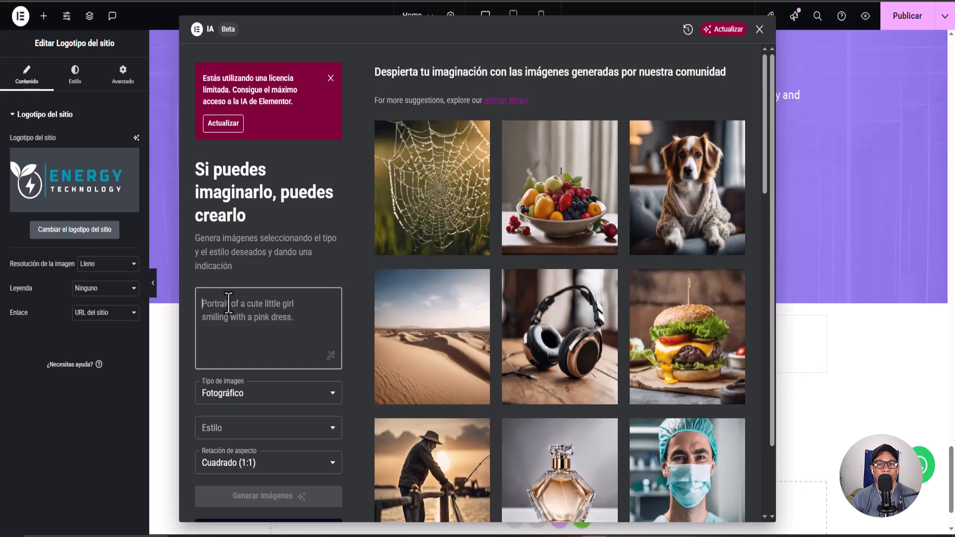
{"action": "type", "text": "crea un logotipo de diseño de pagina web"}
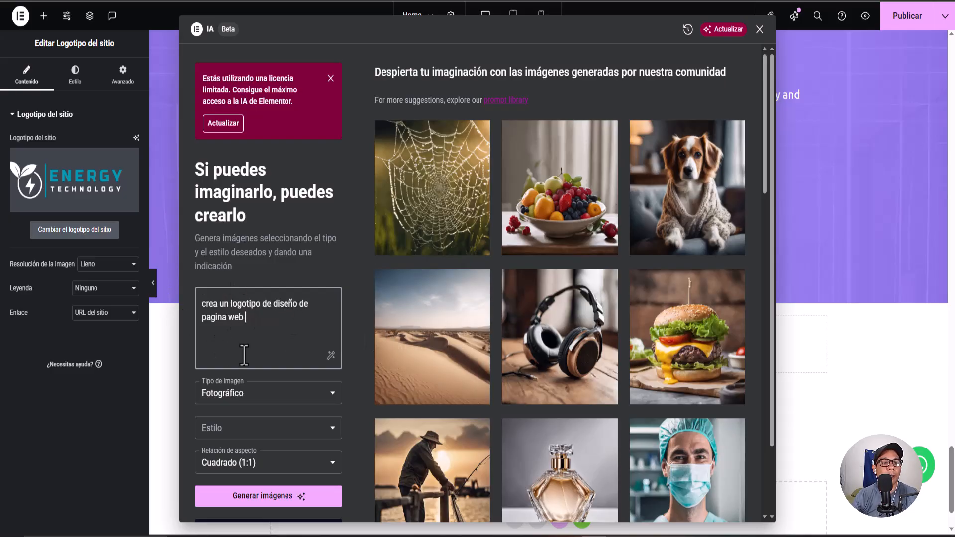
Set the AI image type to Vector and the style to Typographic Logo.
{"action": "scroll", "coordinate": [284, 411], "scroll_direction": "down", "scroll_amount": 2}
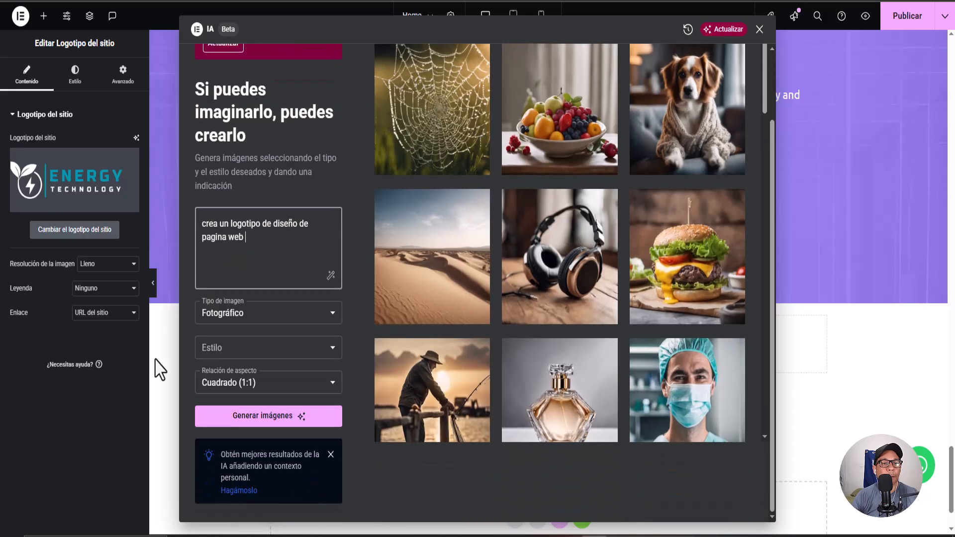
{"action": "left_click", "coordinate": [333, 311]}
{"action": "left_click", "coordinate": [238, 377]}
{"action": "left_click", "coordinate": [290, 347]}
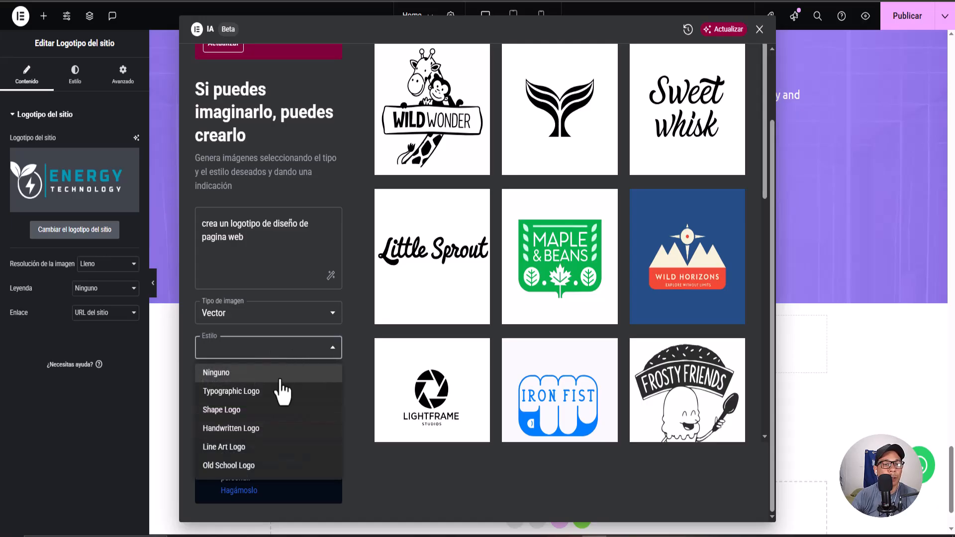
{"action": "left_click", "coordinate": [249, 391]}
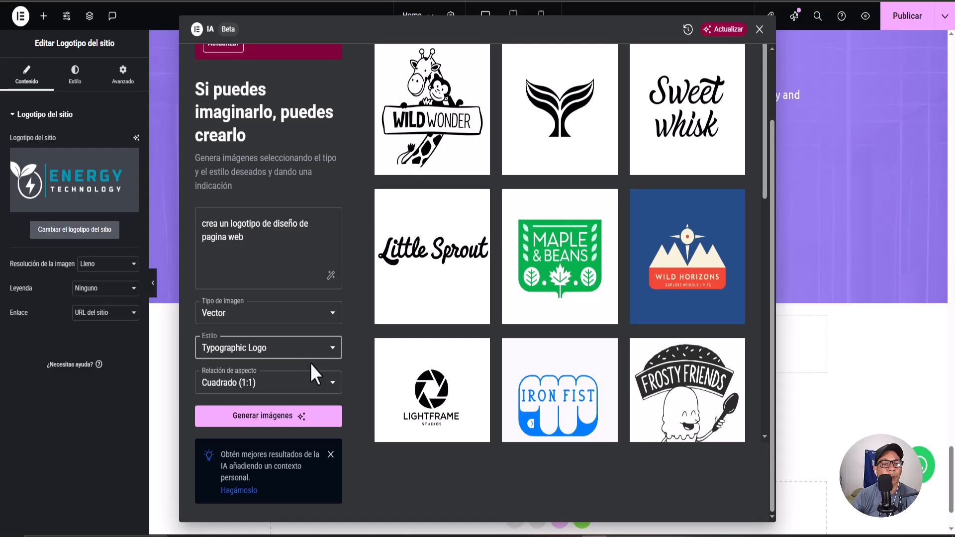
Review the aspect ratio options, keep Cuadrado (1:1) and generate the logo images.
{"action": "left_click", "coordinate": [323, 383]}
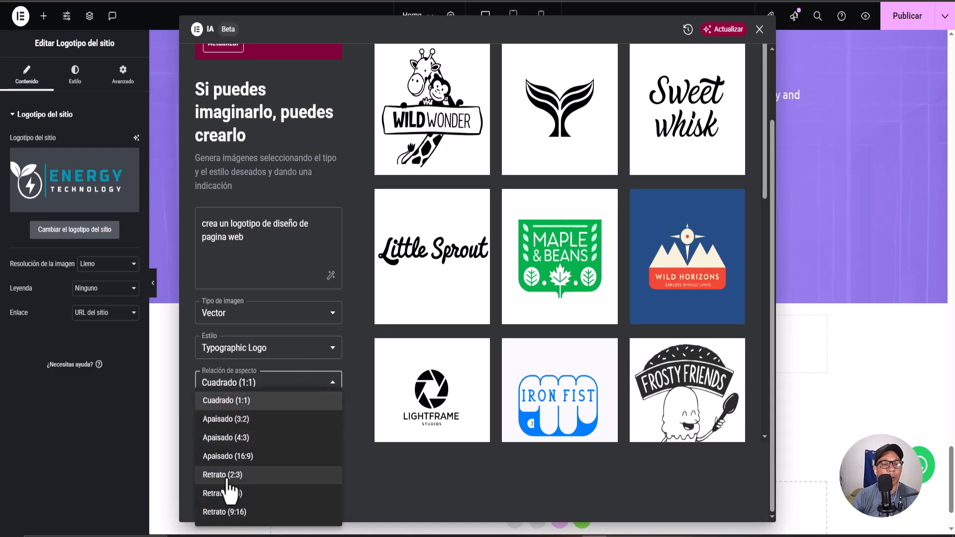
{"action": "left_click", "coordinate": [315, 384]}
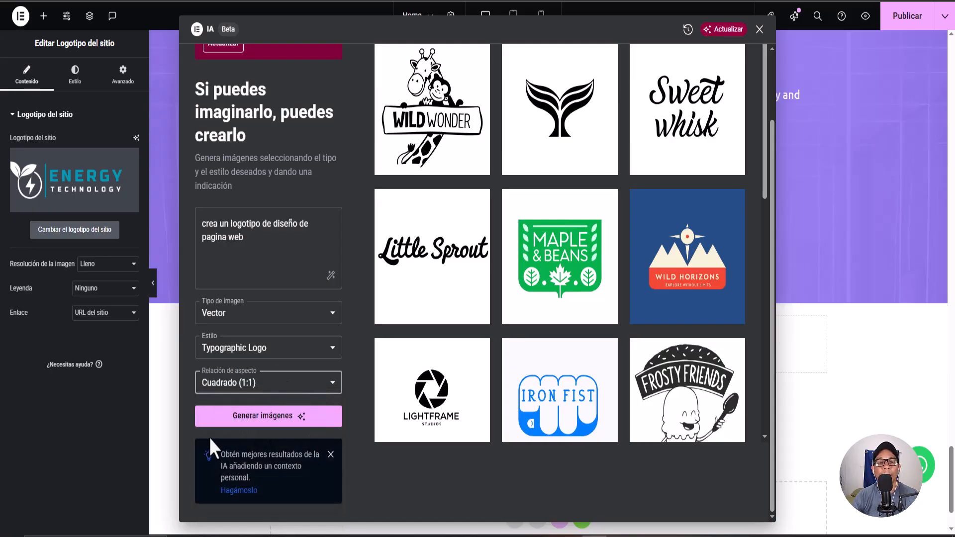
{"action": "left_click", "coordinate": [257, 417]}
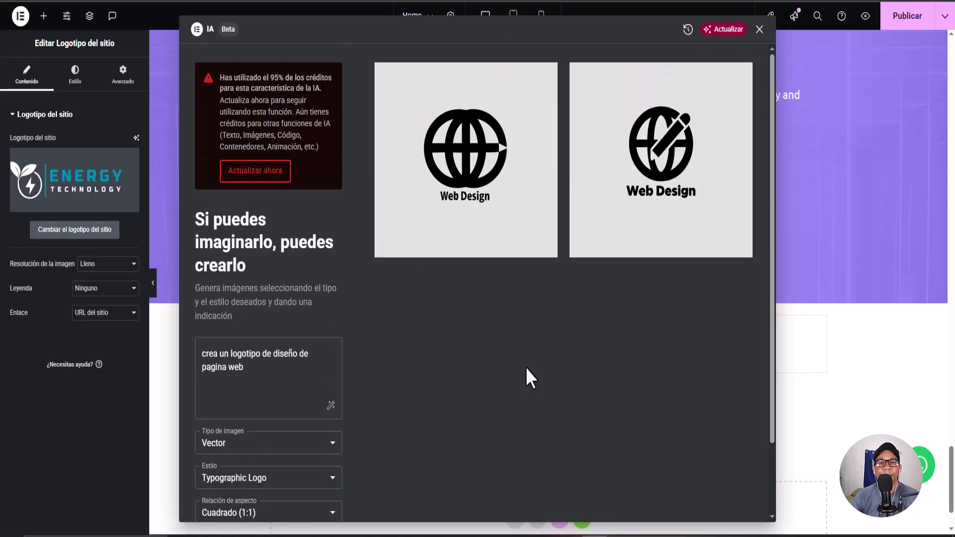
Open the first generated Web Design logo in the AI editing view and use it as the site logo image.
{"action": "mouse_move", "coordinate": [487, 163]}
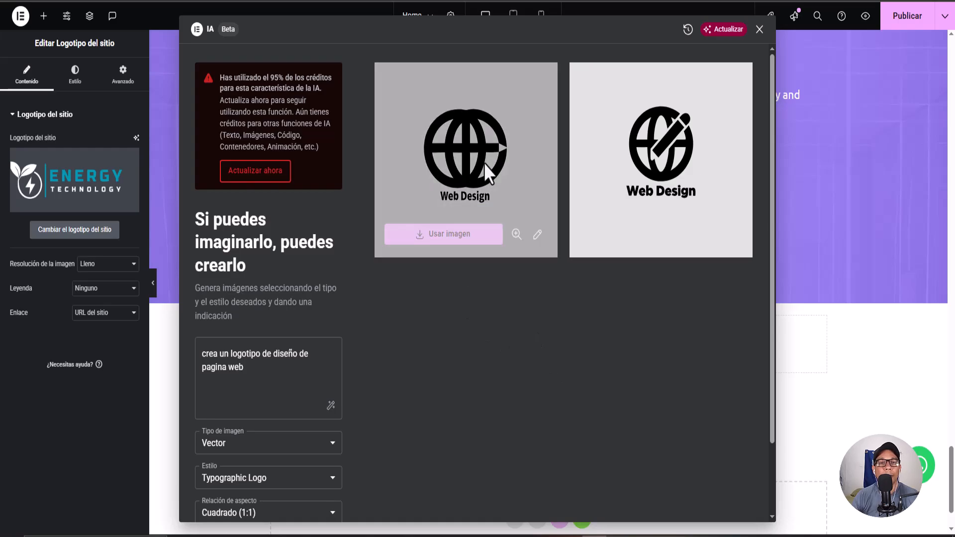
{"action": "left_click", "coordinate": [516, 235]}
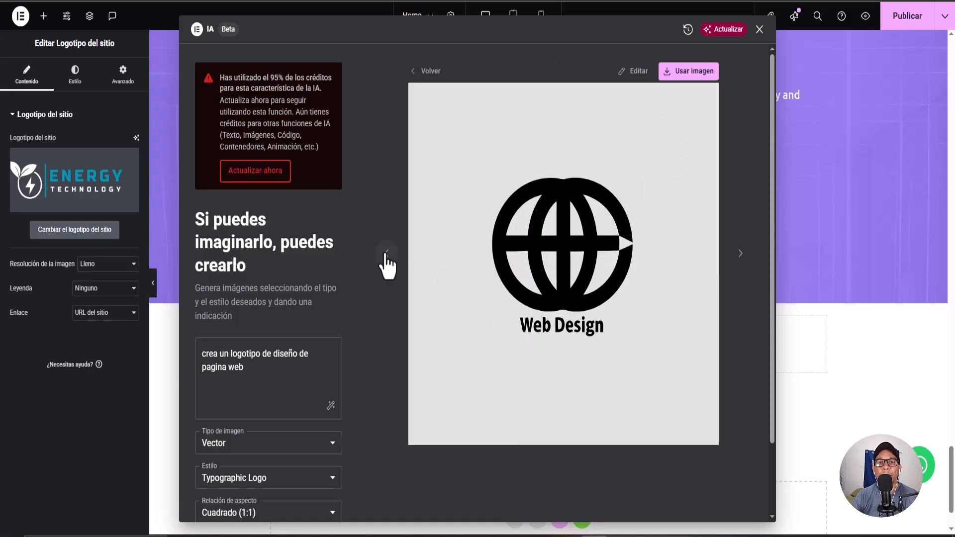
{"action": "left_click", "coordinate": [638, 73]}
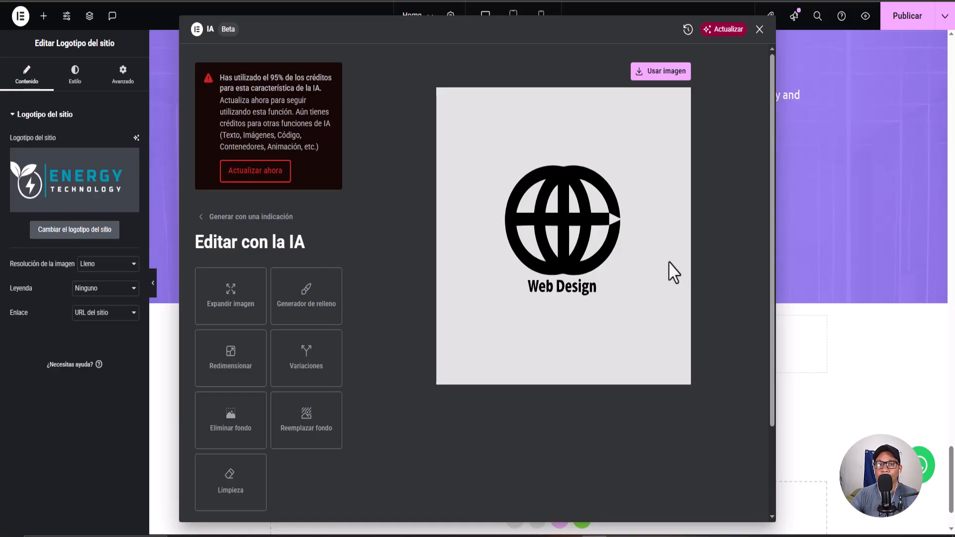
{"action": "left_click", "coordinate": [661, 71]}
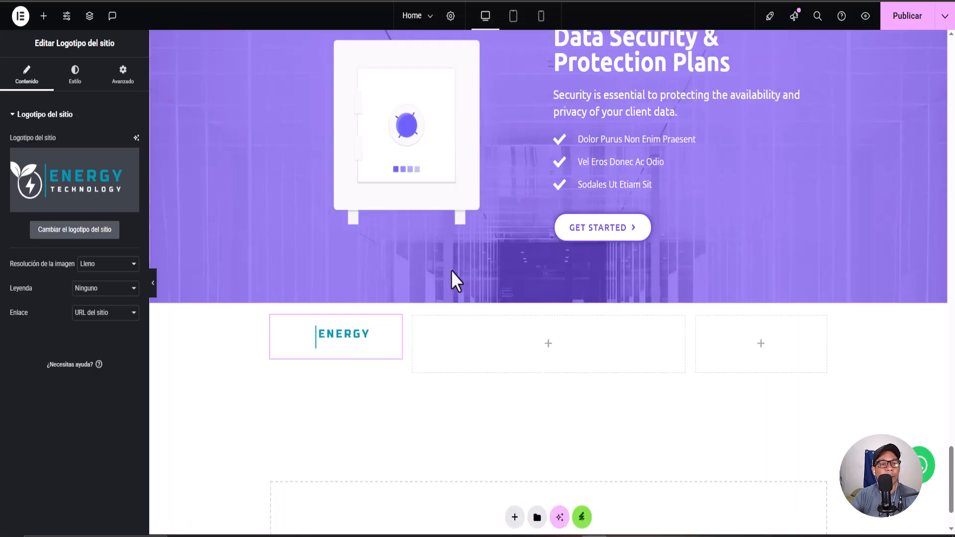
{"action": "scroll", "coordinate": [433, 341], "scroll_direction": "down", "scroll_amount": 1}
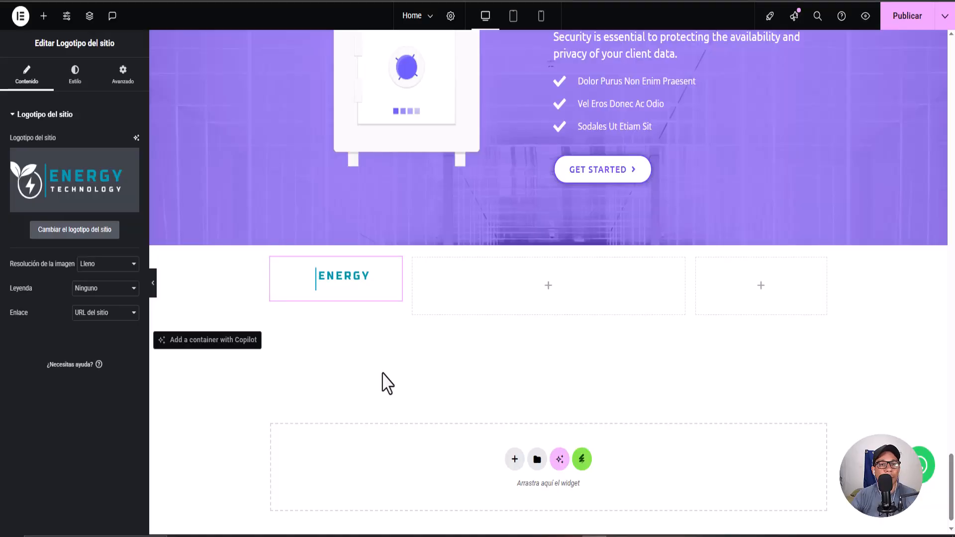
{"action": "scroll", "coordinate": [387, 383], "scroll_direction": "up", "scroll_amount": 1}
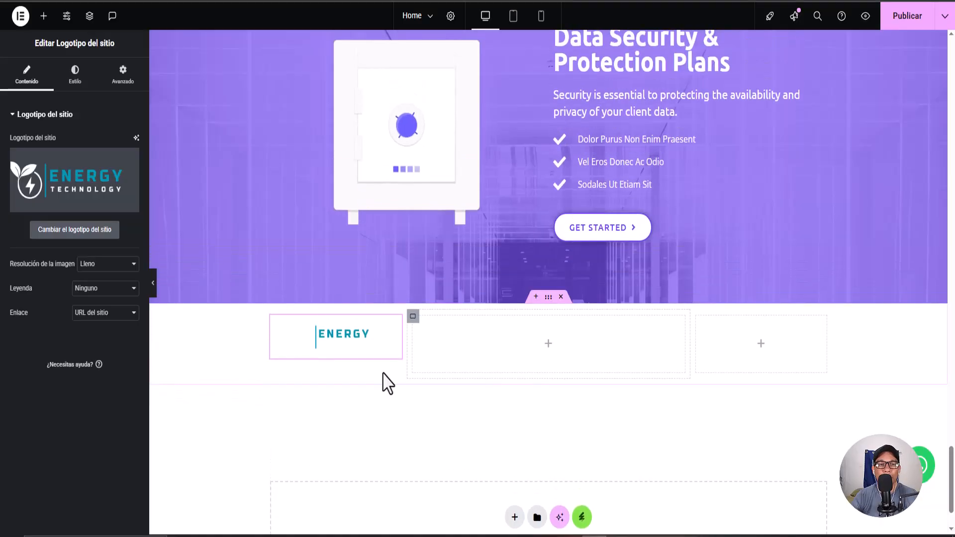